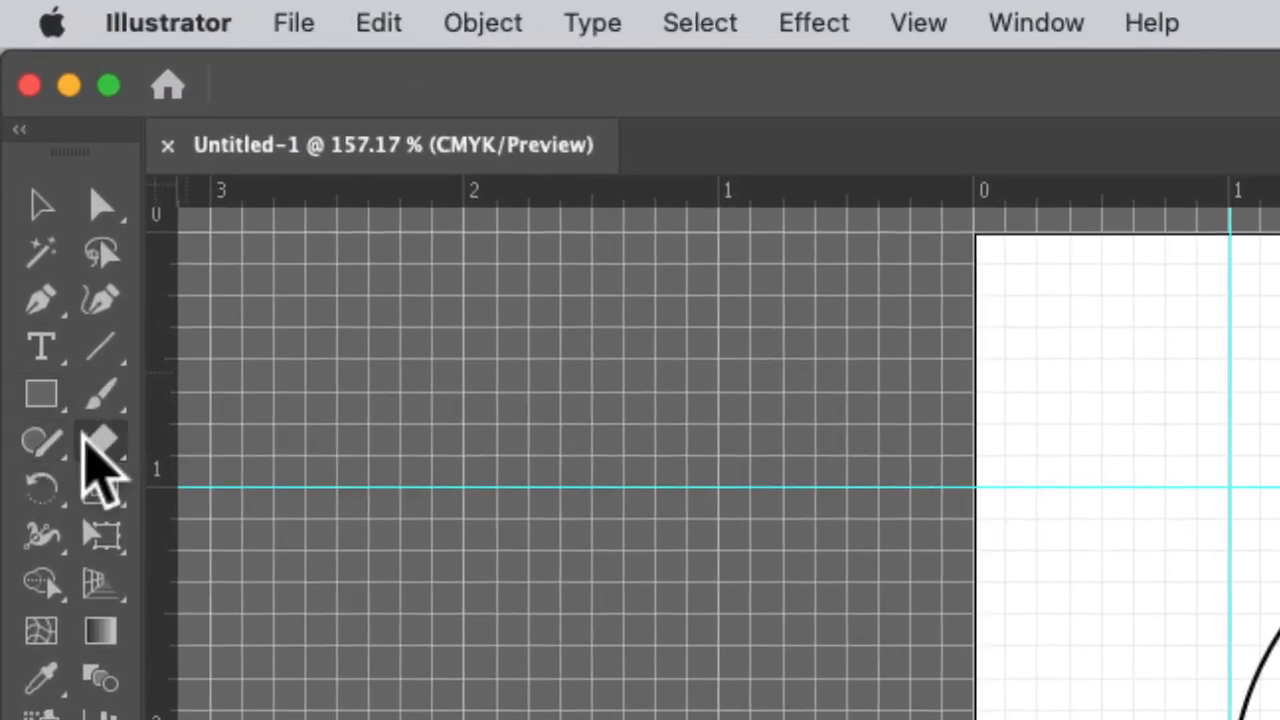
Cut the heart outline with the Scissors tool at its top notch and bottom tip anchor points.
{"action": "left_click", "coordinate": [34, 149]}
{"action": "mouse_move", "coordinate": [110, 478]}
{"action": "left_mouse_down"}
{"action": "mouse_move", "coordinate": [237, 471]}
{"action": "mouse_move", "coordinate": [320, 514]}
{"action": "left_mouse_up"}
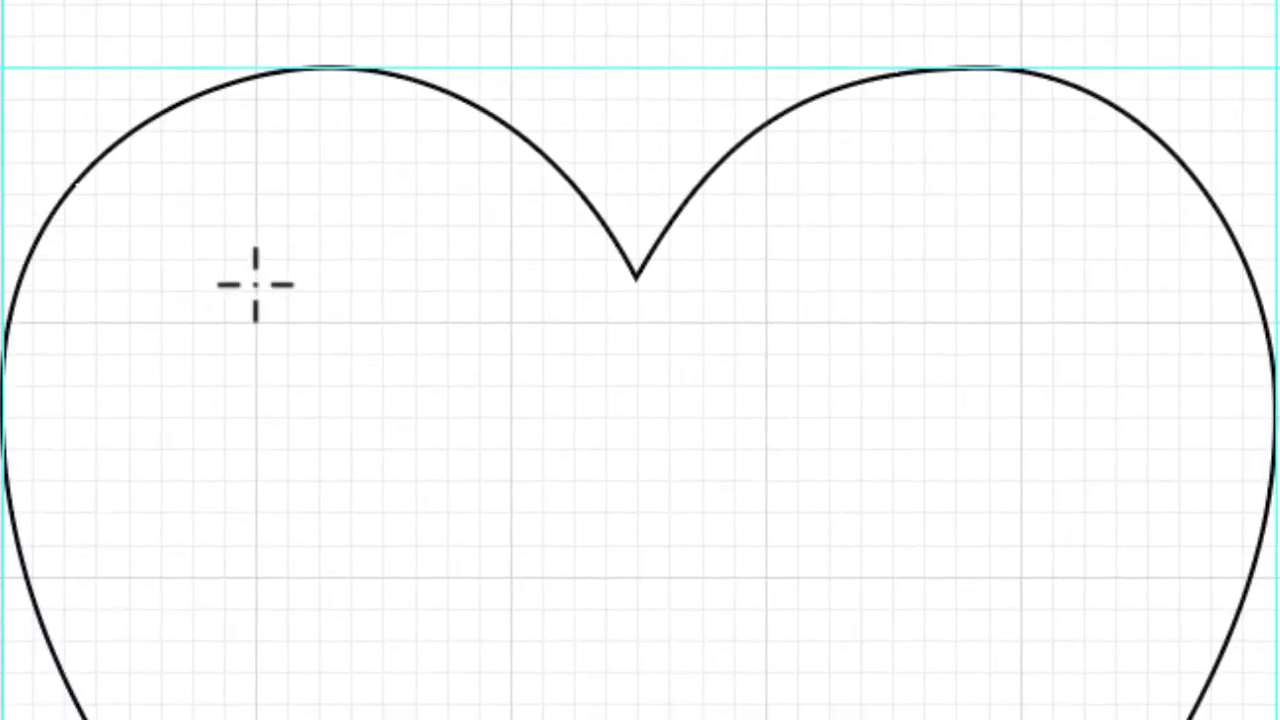
{"action": "left_click", "coordinate": [1028, 410]}
{"action": "left_click", "coordinate": [637, 278]}
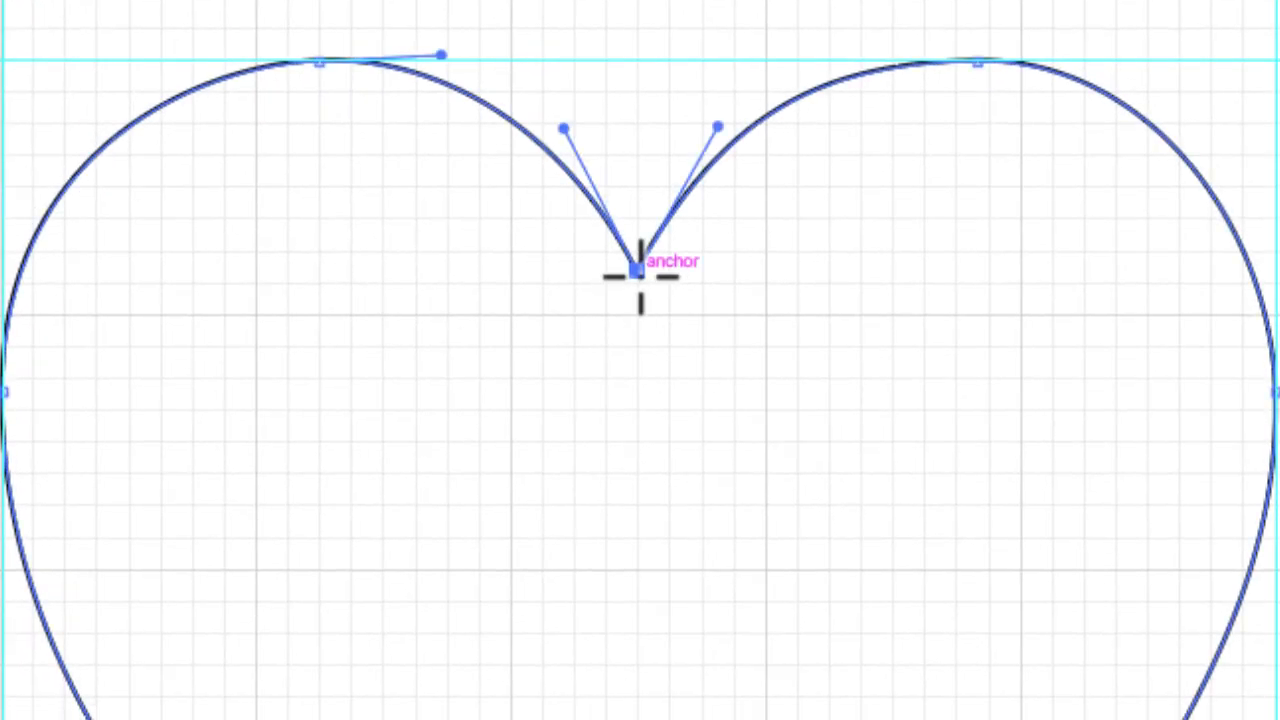
{"action": "left_click", "coordinate": [637, 467]}
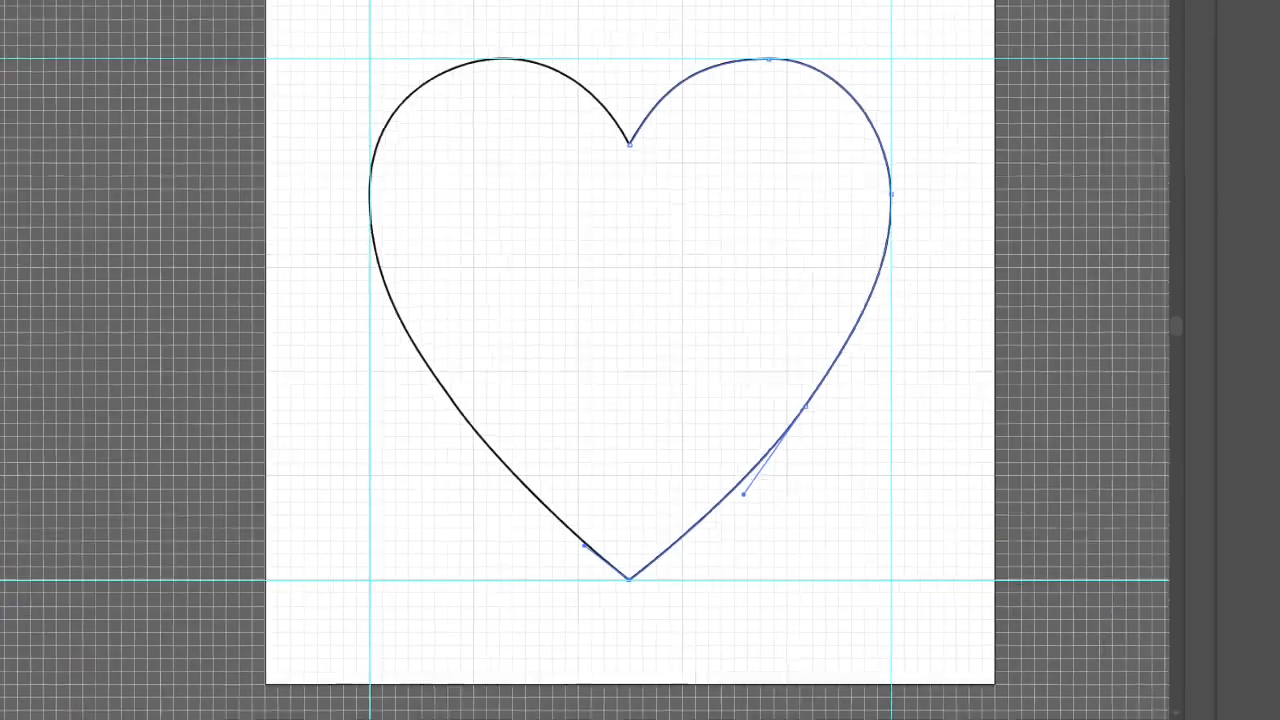
Select the right half of the cut heart and delete it.
{"action": "left_click", "coordinate": [16, 69]}
{"action": "left_click", "coordinate": [779, 180]}
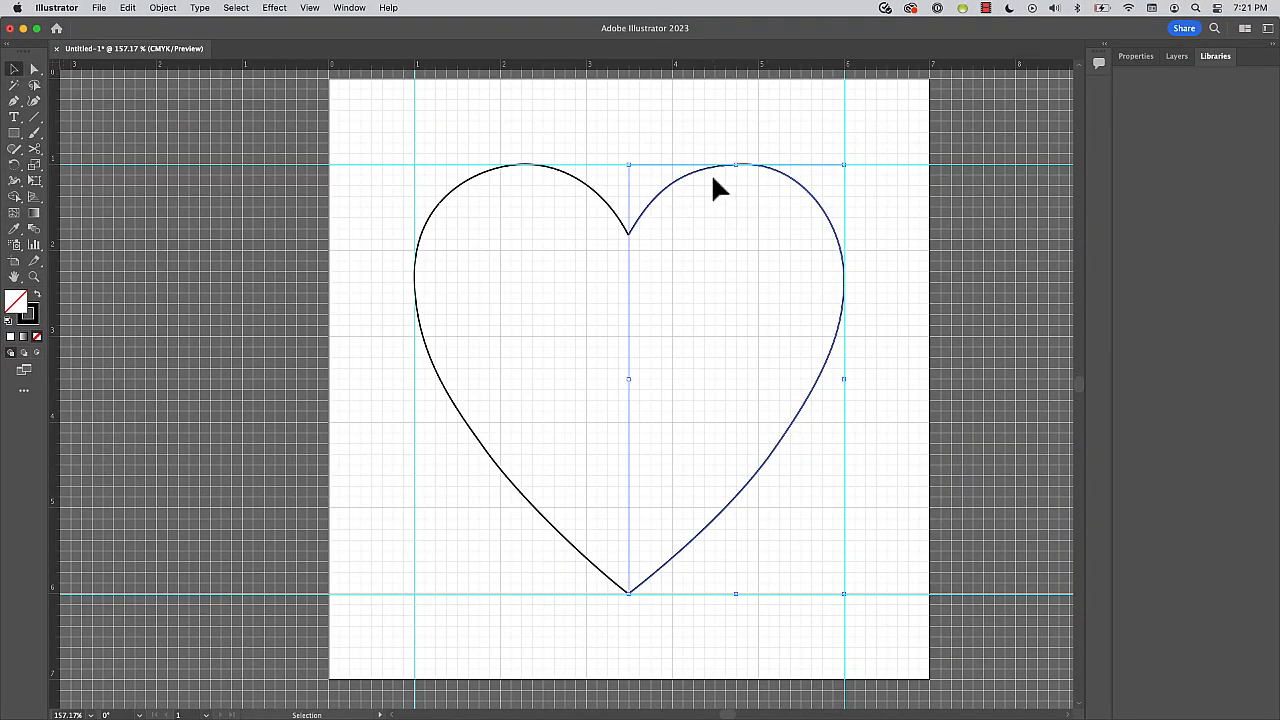
{"action": "scroll", "coordinate": [680, 187], "scroll_direction": "left", "scroll_amount": 1}
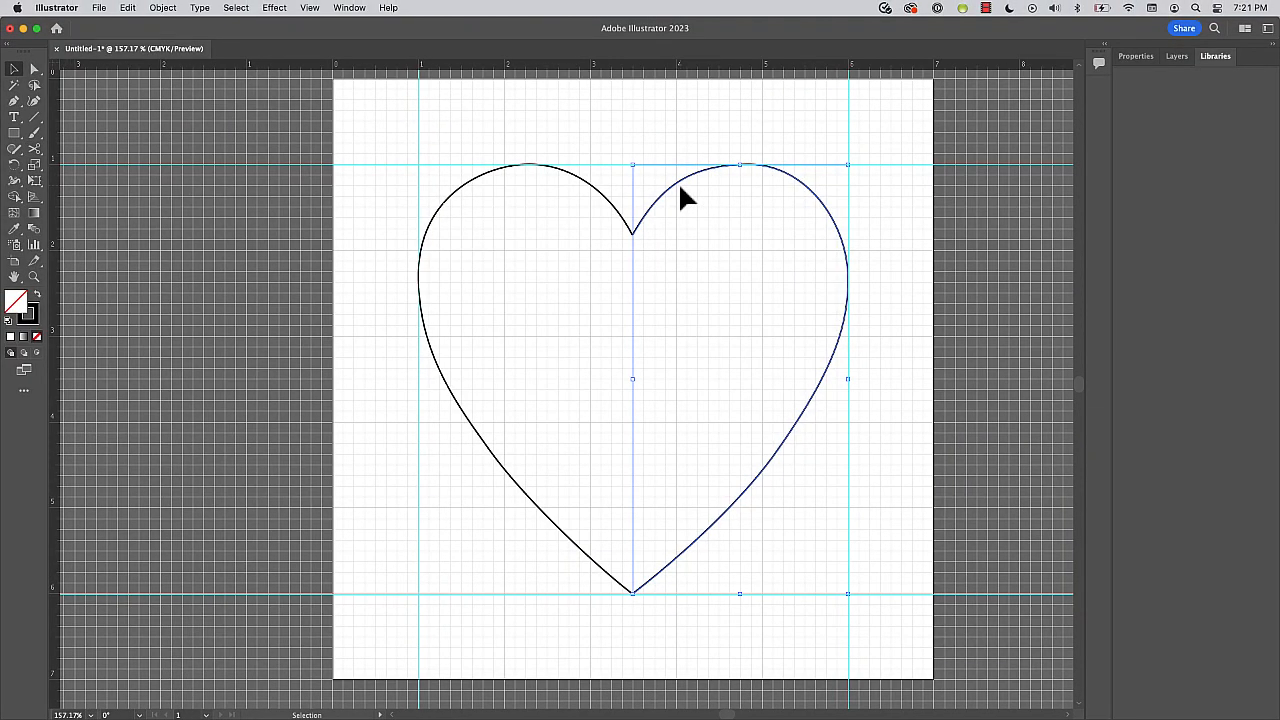
{"action": "key", "text": "super+z"}
{"action": "key", "text": "Delete"}
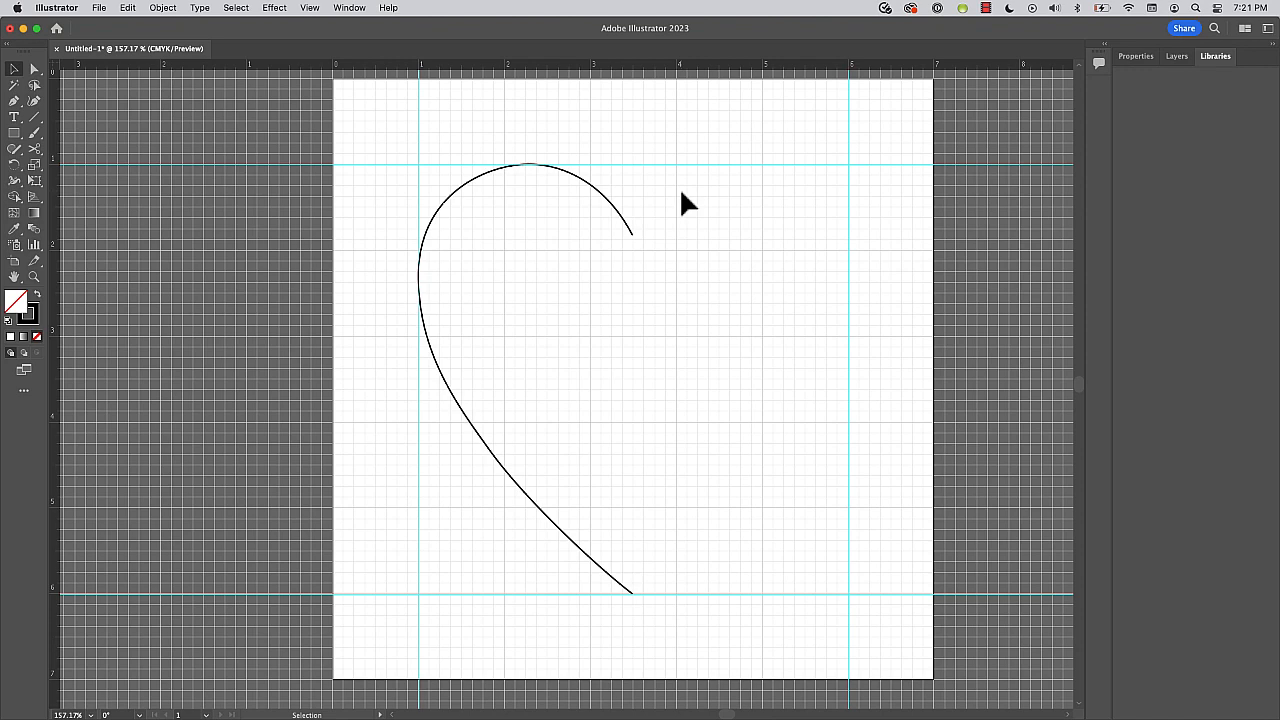
Duplicate the left half of the heart and place the copy directly beside it, between the centre and the right guide.
{"action": "left_click", "coordinate": [587, 186]}
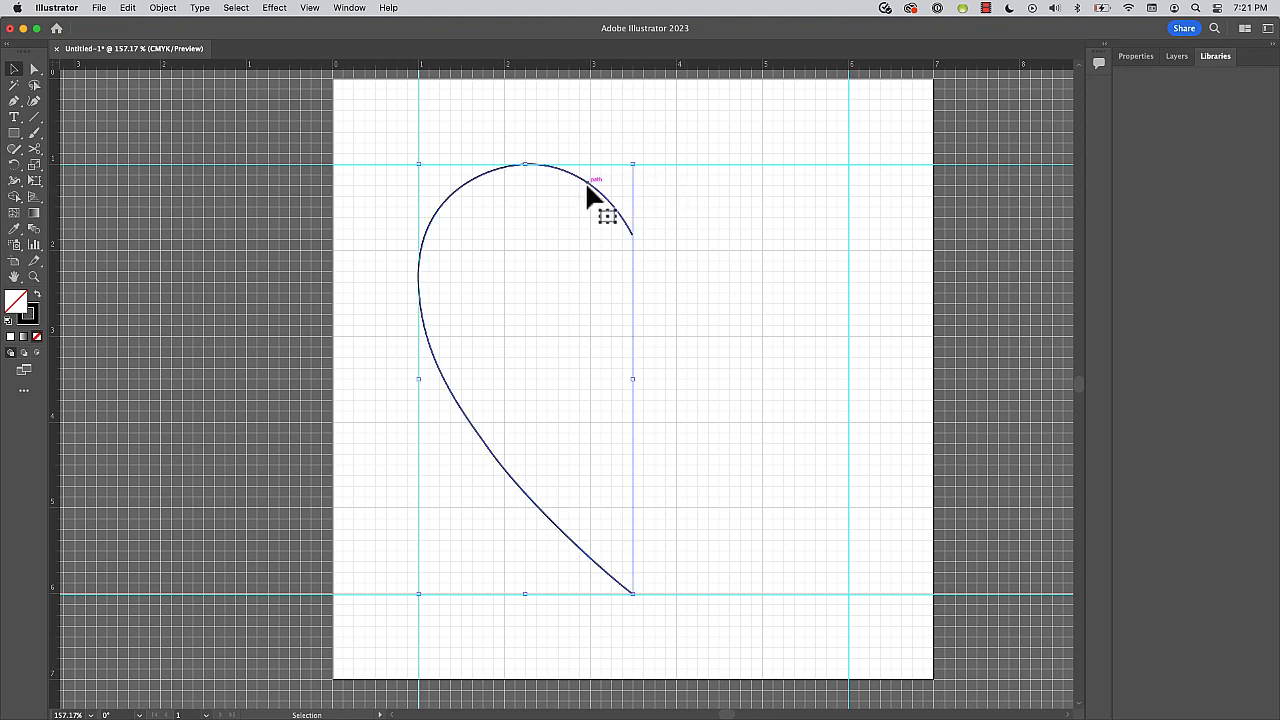
{"action": "left_click_drag", "start_coordinate": [587, 185], "coordinate": [809, 197]}
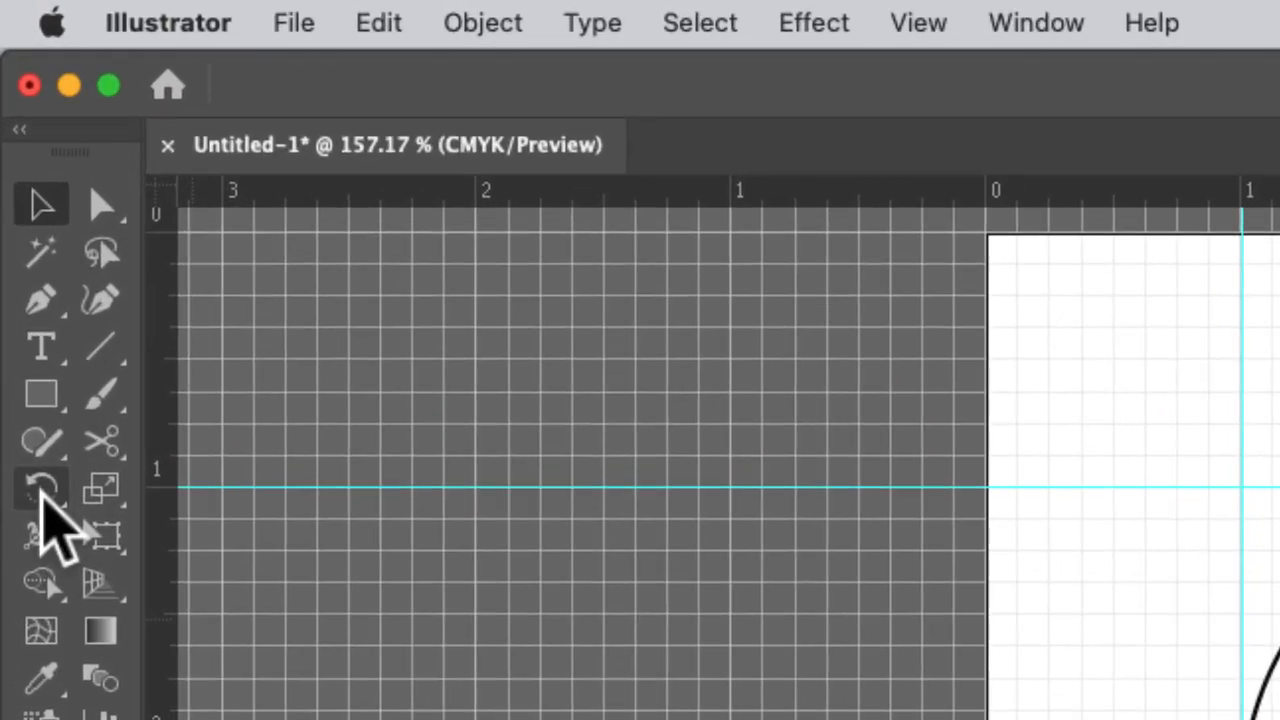
Reflect the copied half across the vertical axis and move it against the left half to complete the heart shape.
{"action": "left_click", "coordinate": [14, 165]}
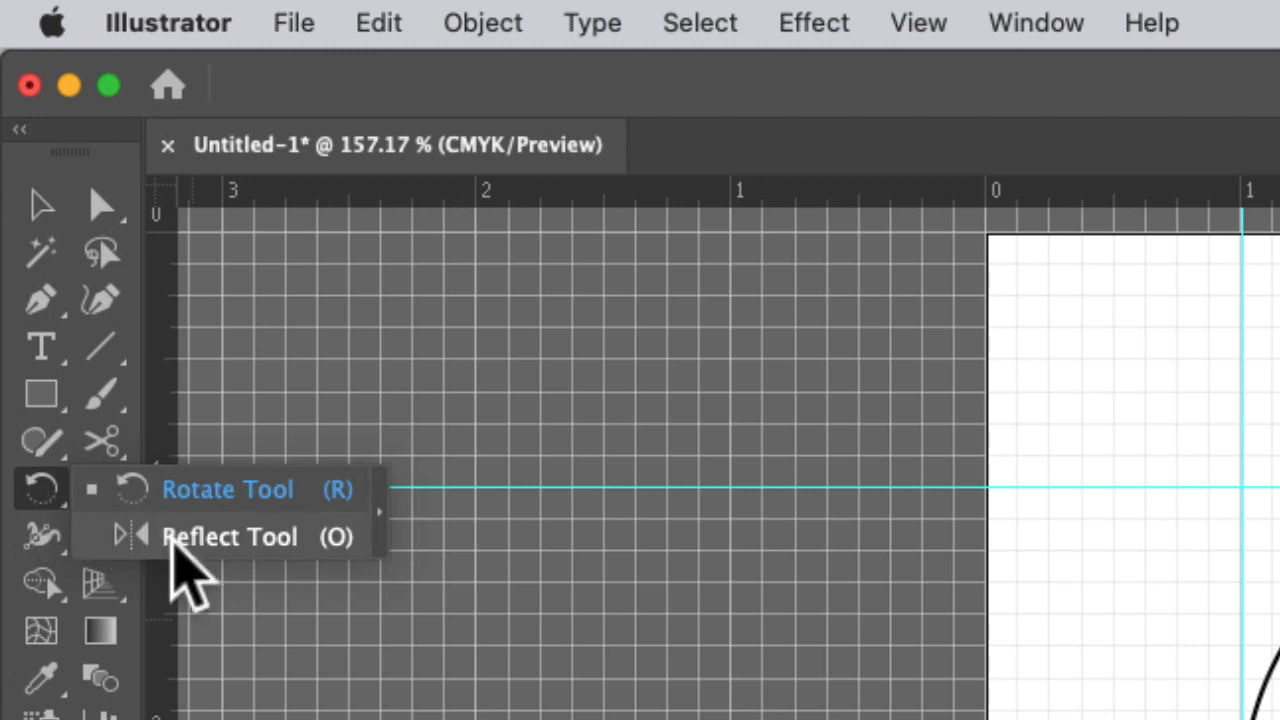
{"action": "left_click", "coordinate": [172, 540]}
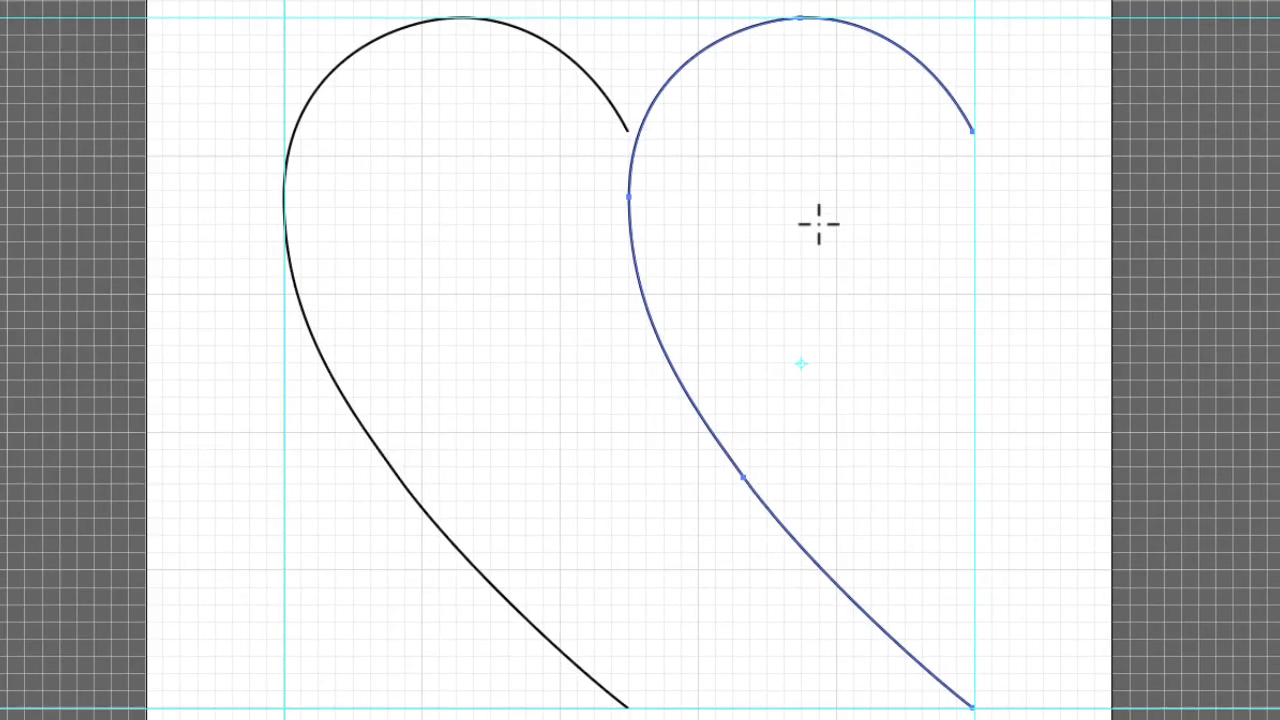
{"action": "left_click", "coordinate": [811, 281], "text": "alt"}
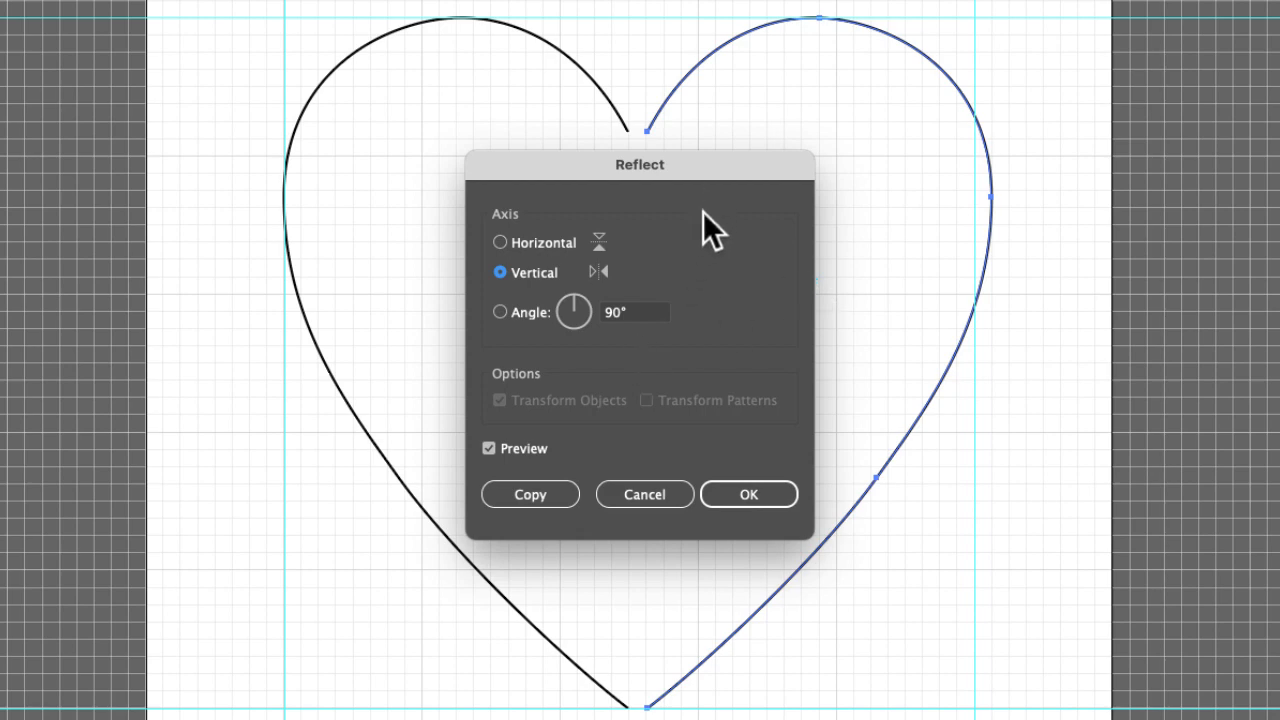
{"action": "left_click_drag", "start_coordinate": [712, 166], "coordinate": [458, 172]}
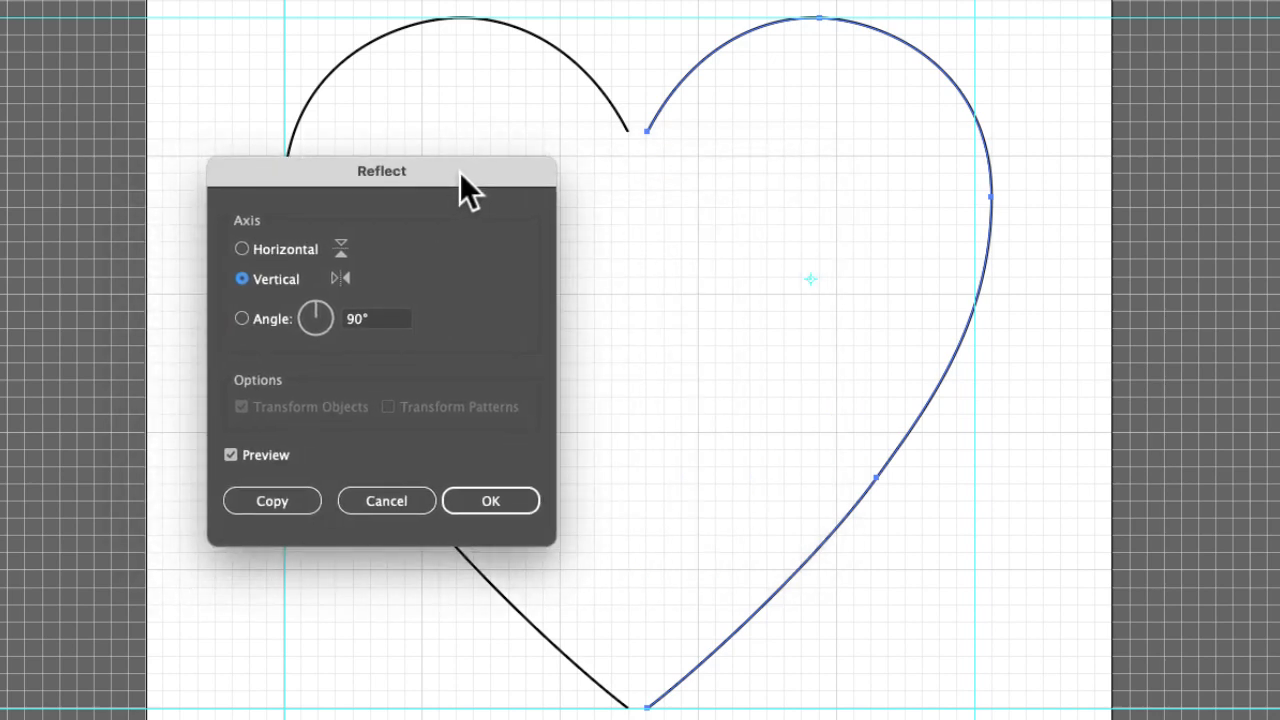
{"action": "left_click", "coordinate": [489, 500]}
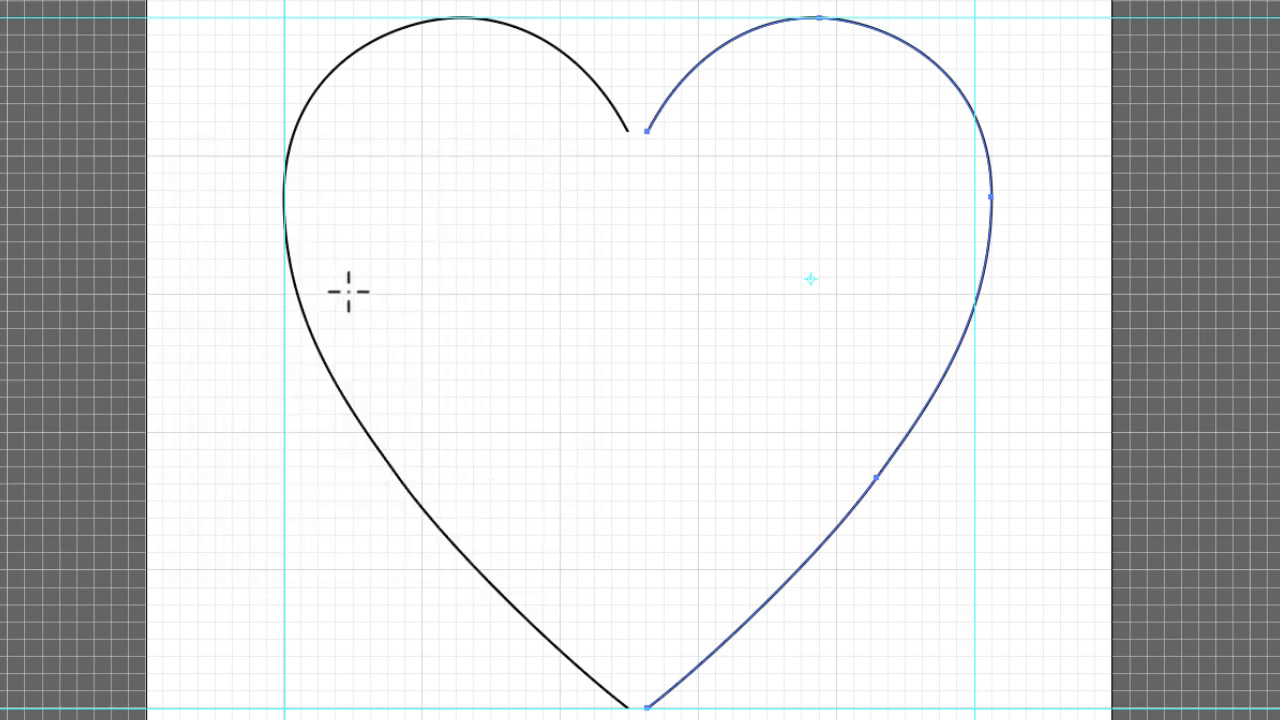
{"action": "key", "text": "v"}
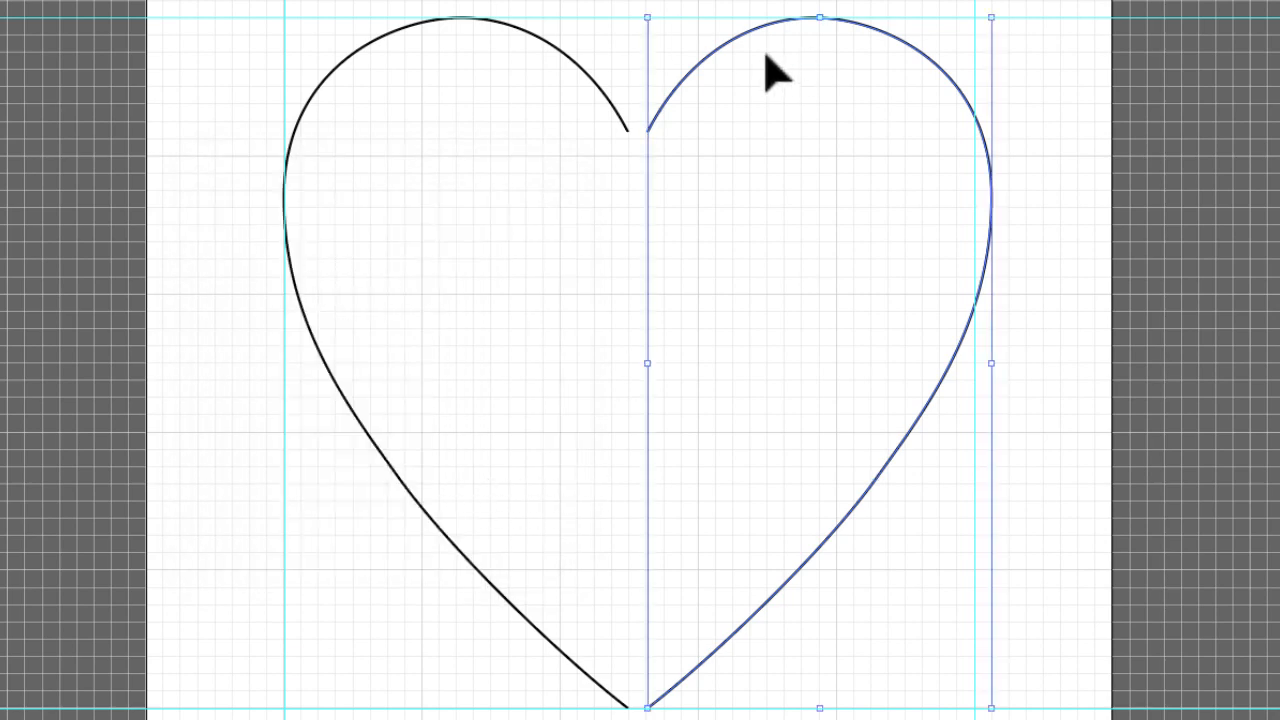
{"action": "left_click_drag", "start_coordinate": [729, 44], "coordinate": [711, 46]}
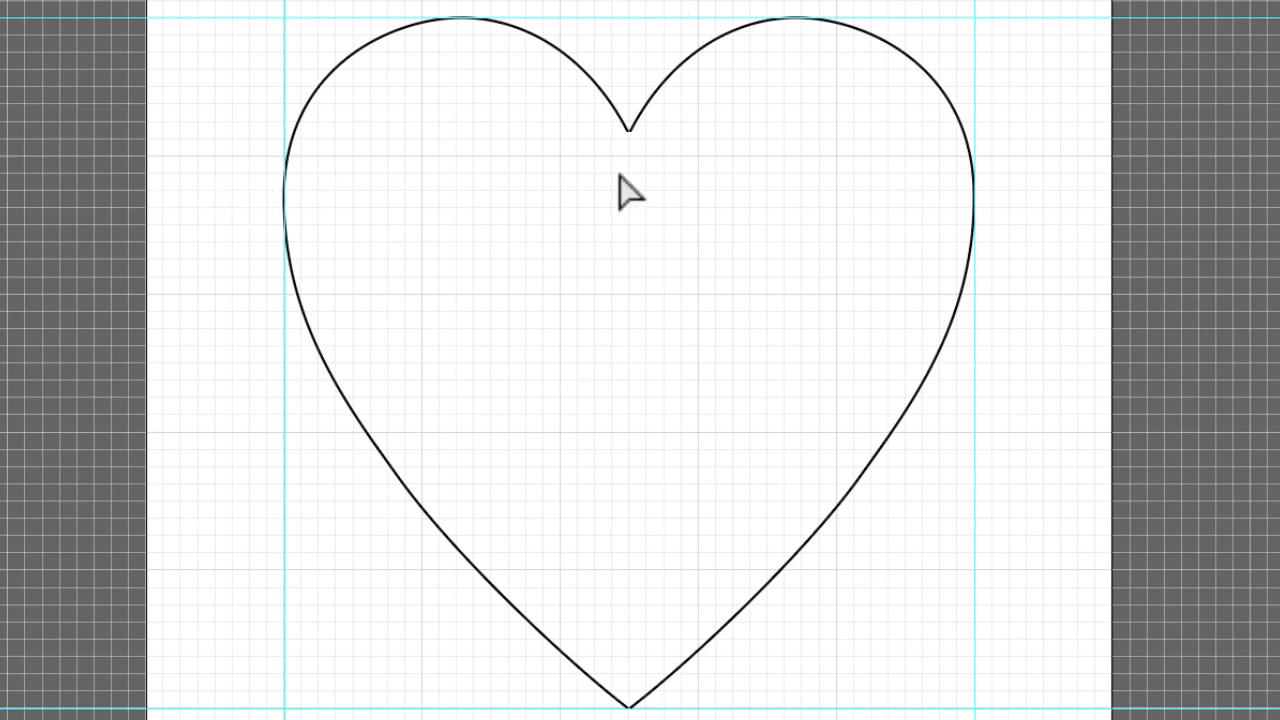
Select the endpoints of both halves at the heart's top notch and apply the Join path command.
{"action": "left_click_drag", "start_coordinate": [597, 108], "coordinate": [669, 160]}
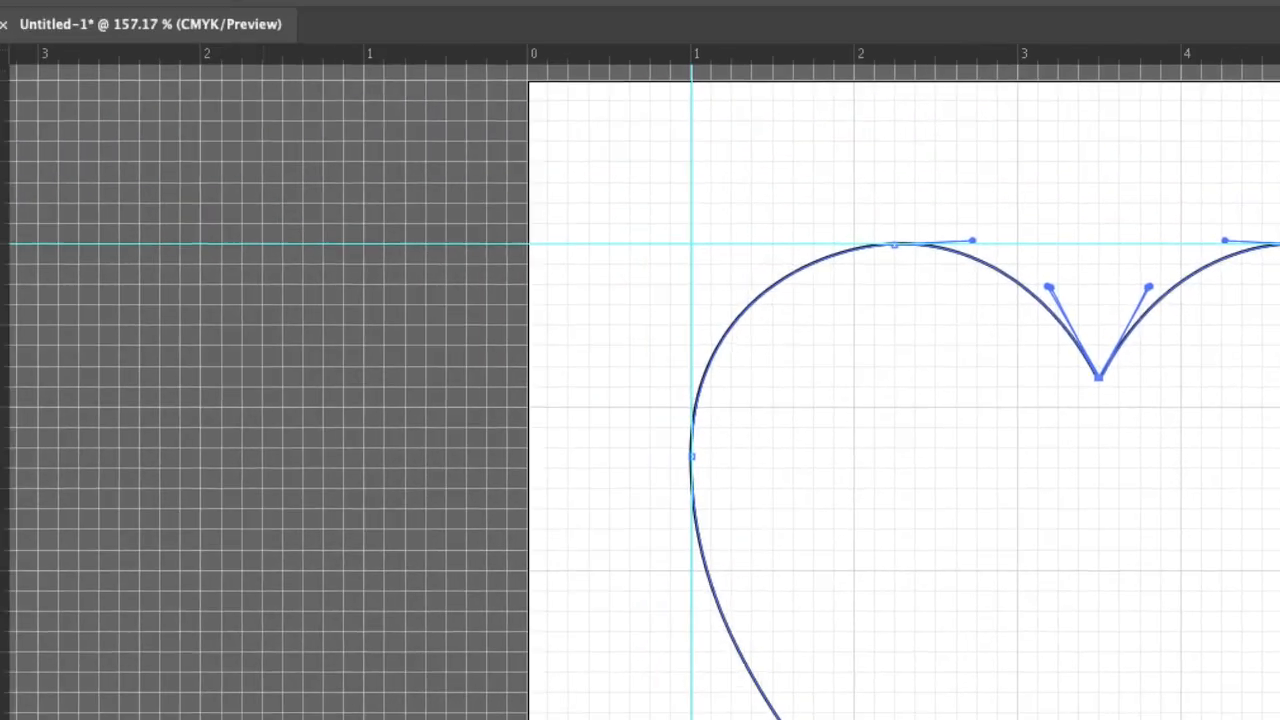
{"action": "left_click", "coordinate": [340, 12]}
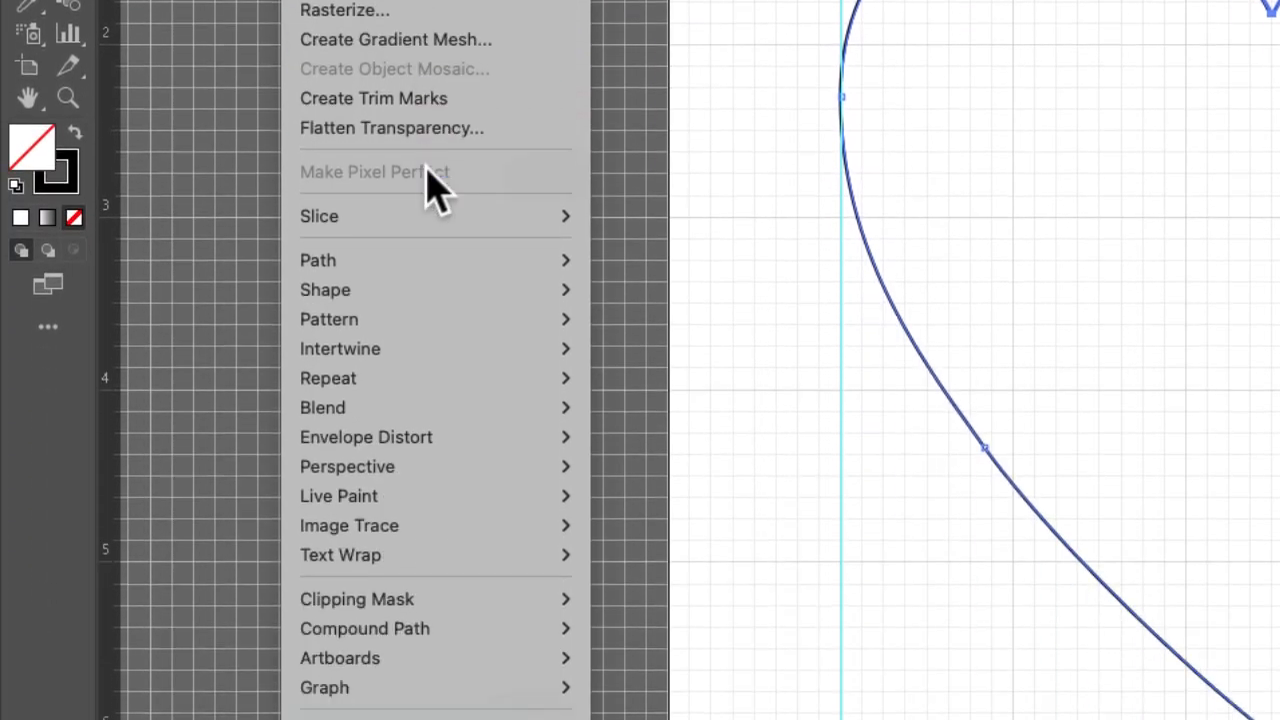
{"action": "mouse_move", "coordinate": [451, 258]}
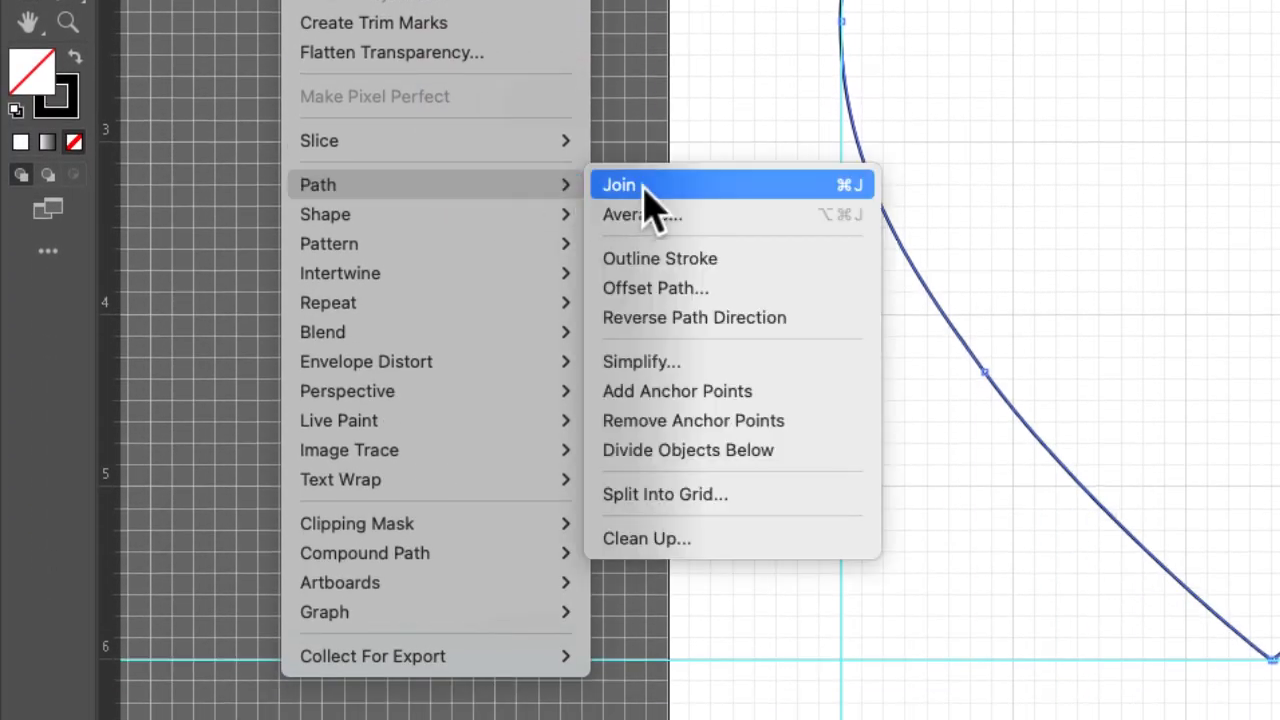
{"action": "left_click", "coordinate": [645, 263]}
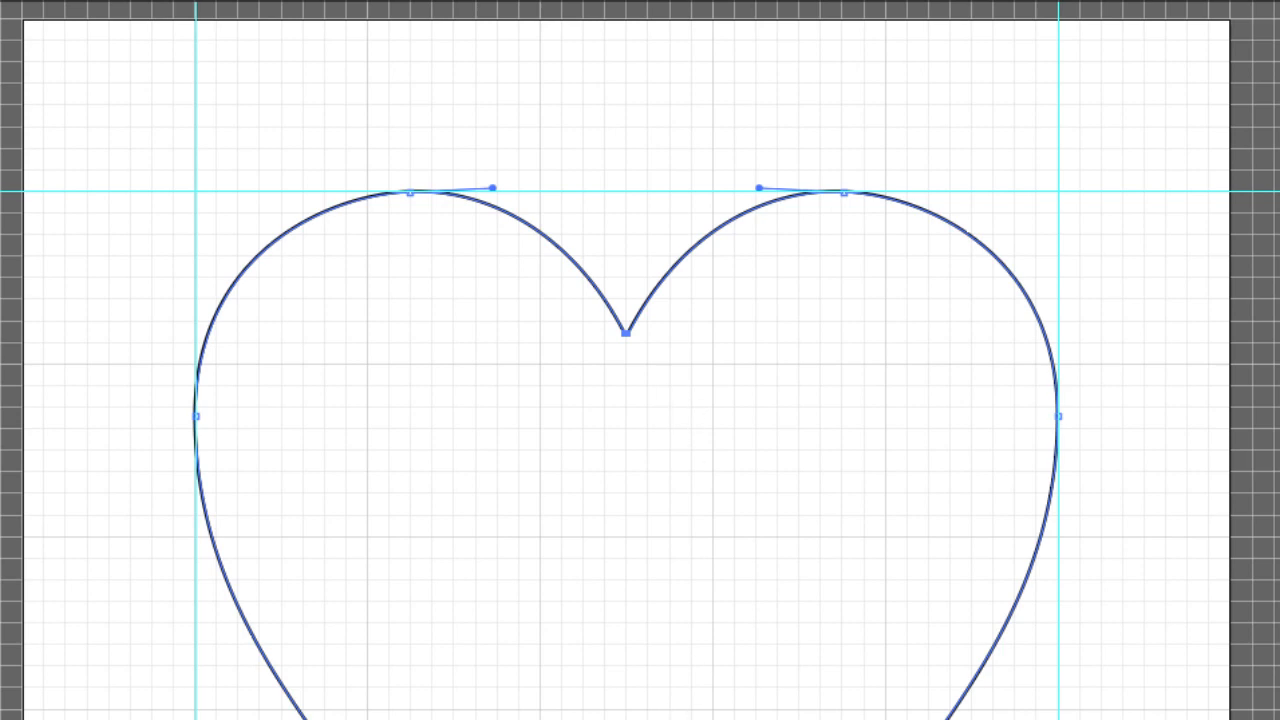
Select the endpoints at the heart's bottom tip and apply the Join path command.
{"action": "left_click_drag", "start_coordinate": [683, 601], "coordinate": [547, 522]}
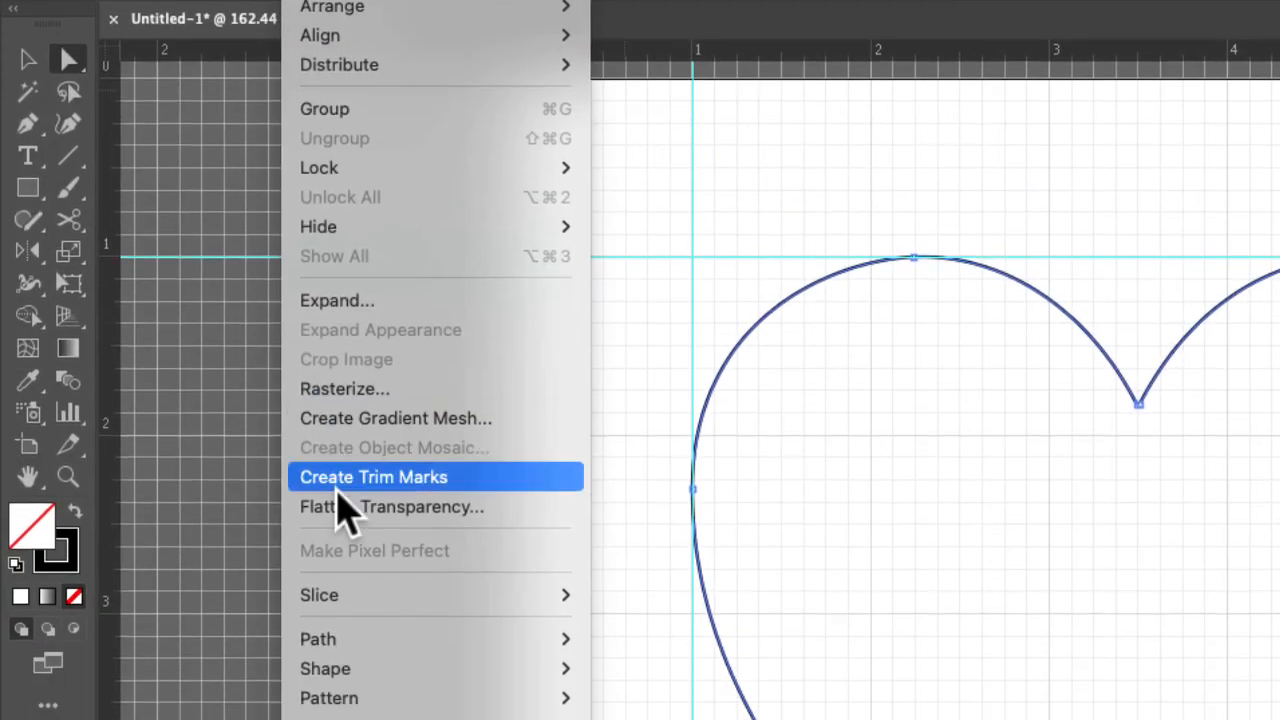
{"action": "mouse_move", "coordinate": [313, 607]}
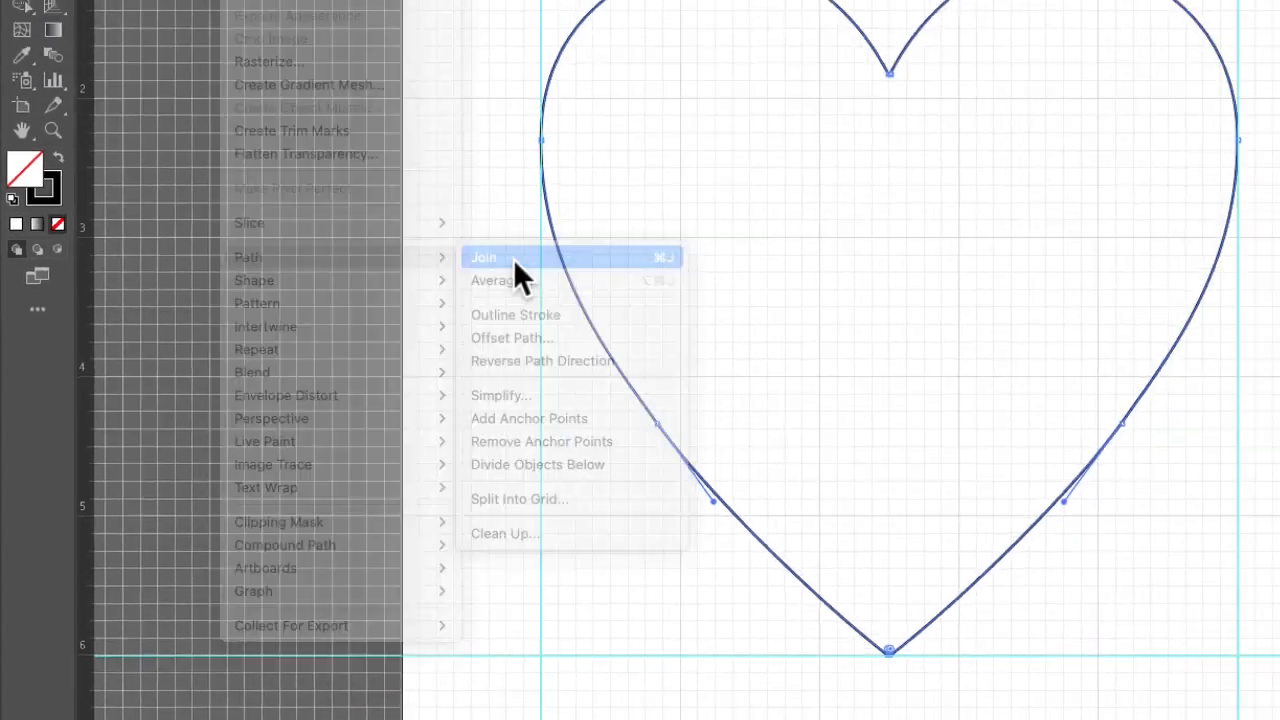
{"action": "left_click", "coordinate": [659, 184]}
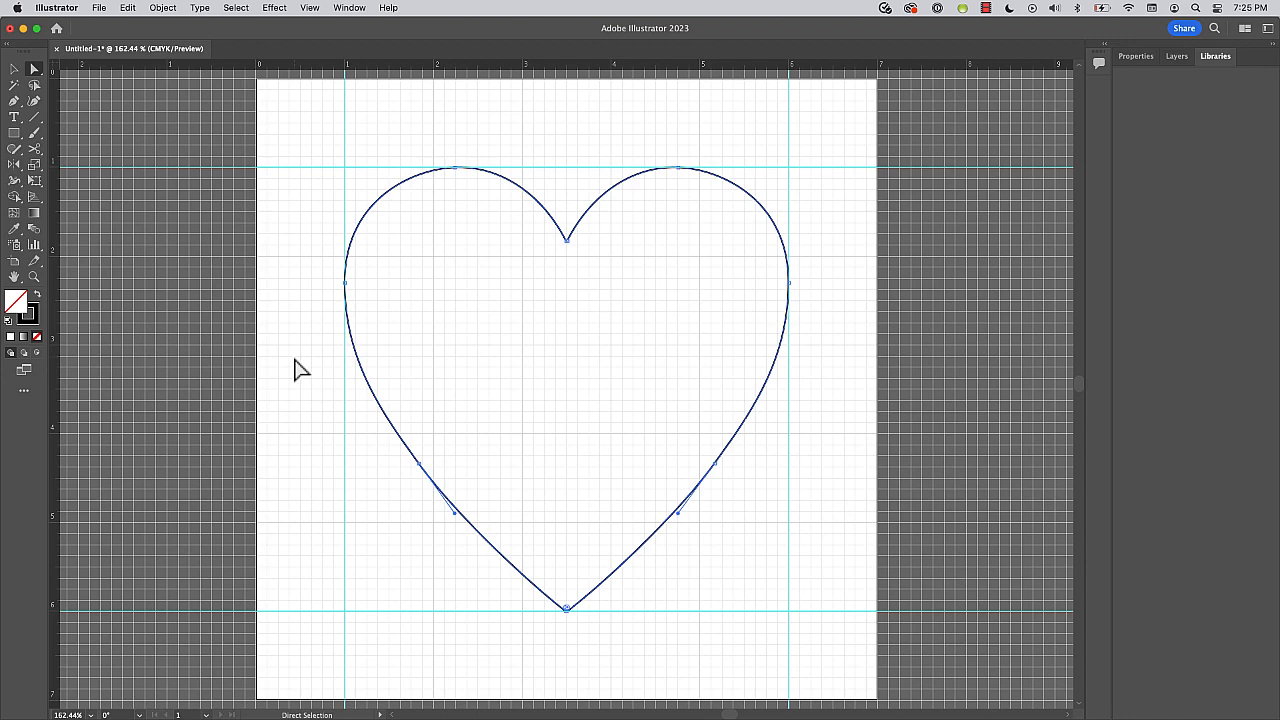
Test the join at the heart's bottom tip by pulling its anchor point away, and undo the move.
{"action": "key", "text": "space"}
{"action": "key", "text": "super+space"}
{"action": "left_click_drag", "start_coordinate": [520, 594], "coordinate": [620, 354]}
{"action": "key", "text": "space"}
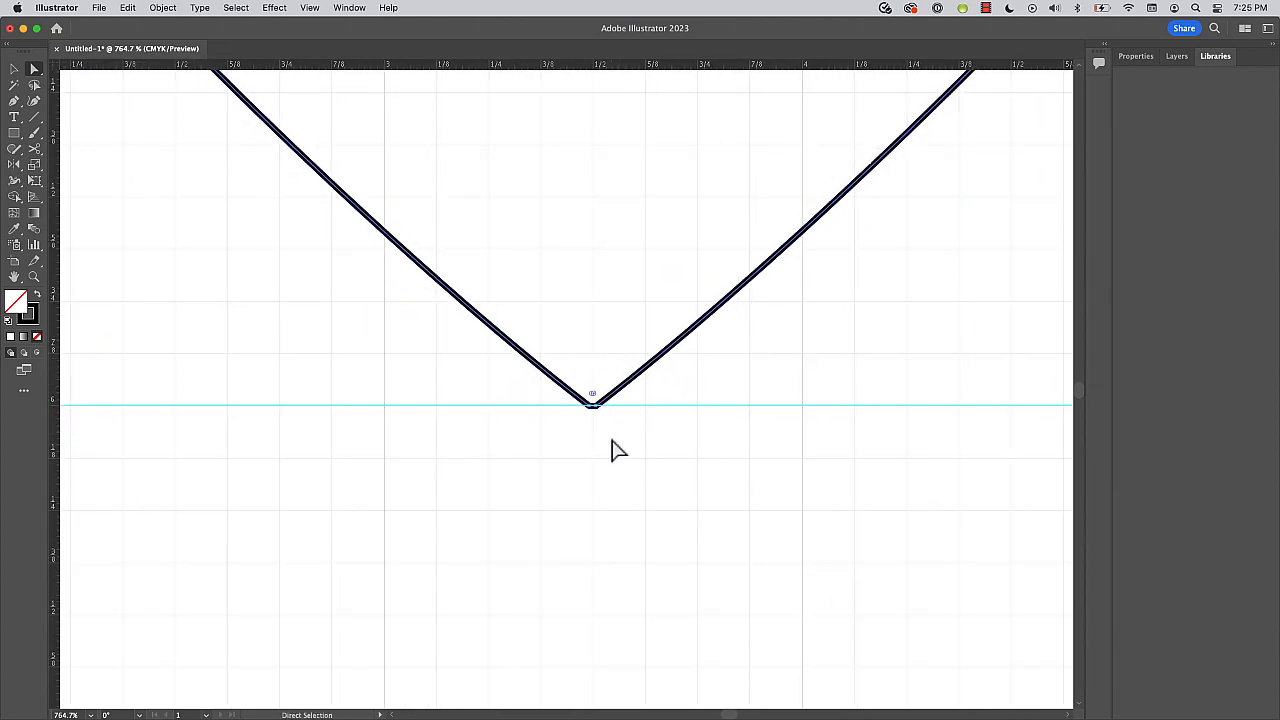
{"action": "left_click_drag", "start_coordinate": [592, 405], "coordinate": [757, 477]}
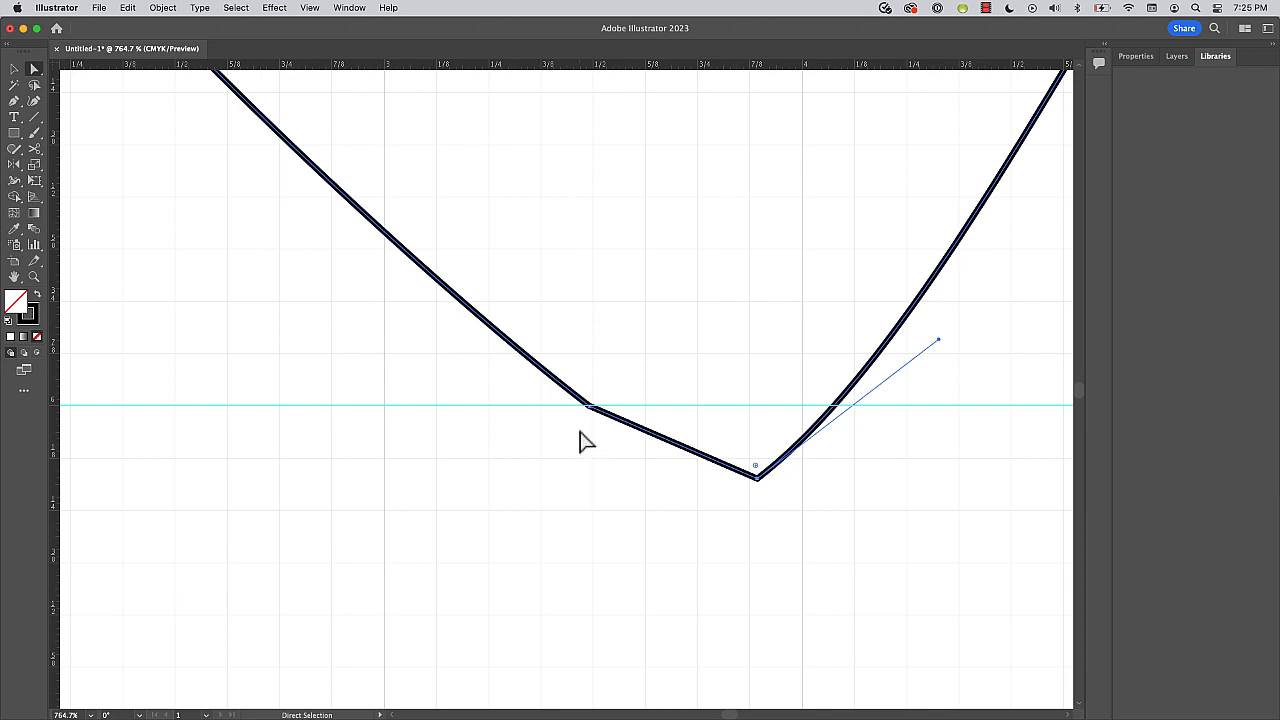
{"action": "key", "text": "super+z"}
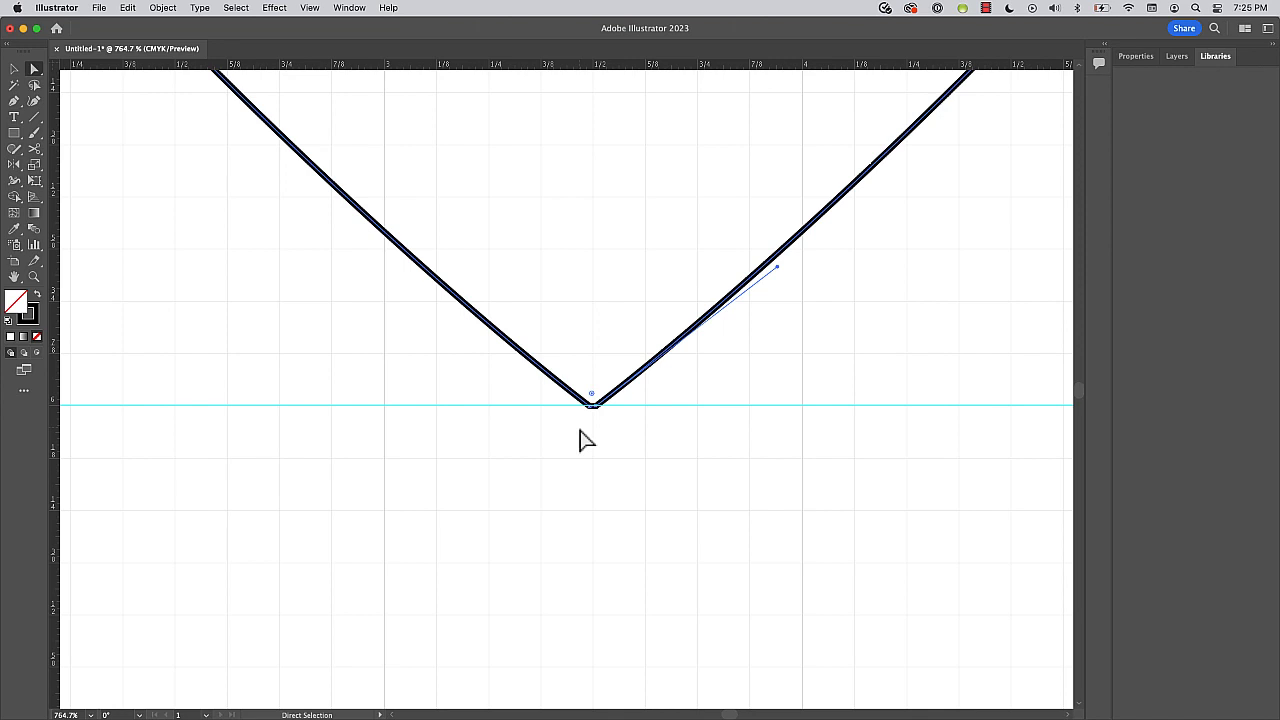
Delete the extra anchor point at the heart's bottom tip with the Pen tool so both sides meet in one point.
{"action": "key", "text": "z"}
{"action": "left_click_drag", "start_coordinate": [543, 386], "coordinate": [863, 487]}
{"action": "key", "text": "a"}
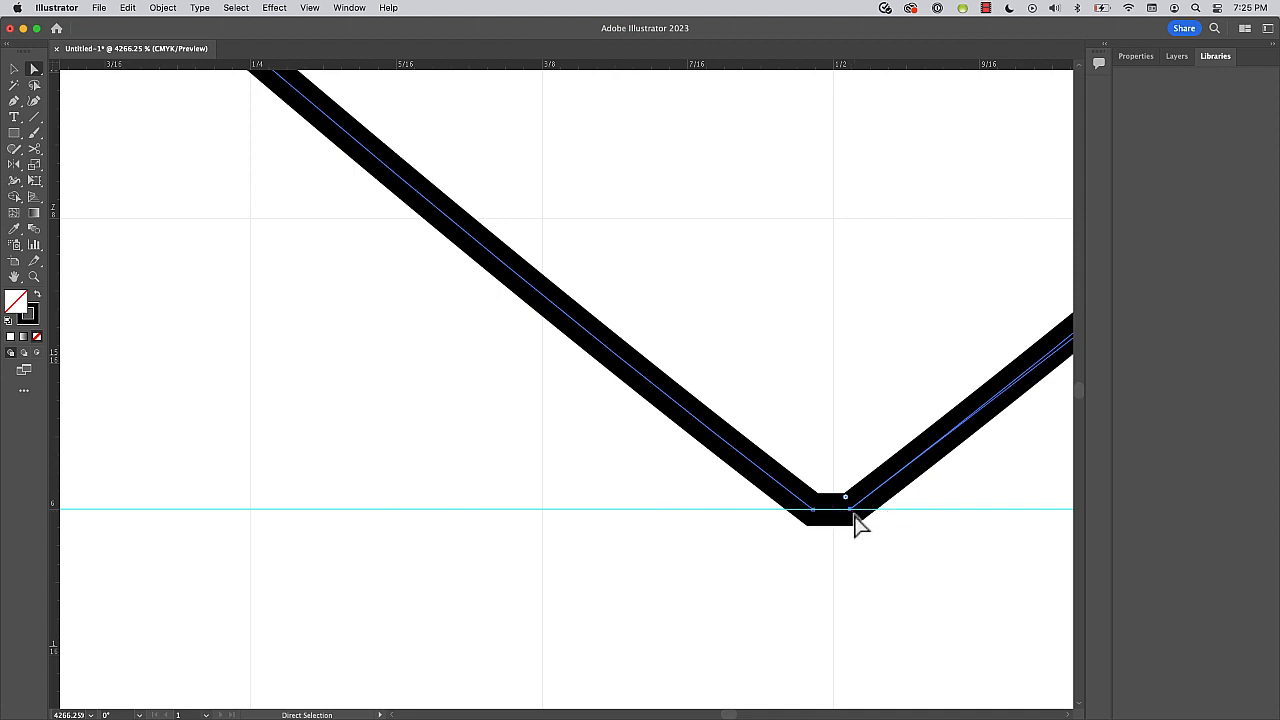
{"action": "left_click", "coordinate": [14, 101]}
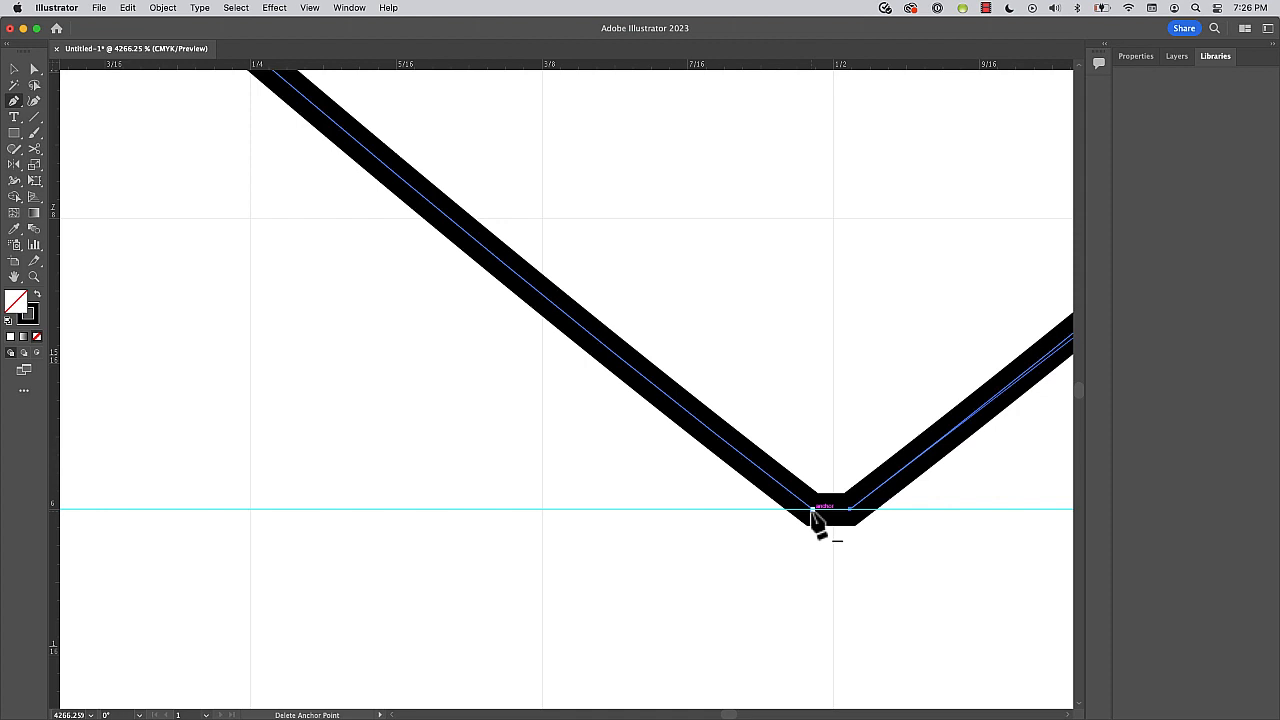
{"action": "left_click", "coordinate": [628, 549], "text": "alt+super"}
{"action": "left_click", "coordinate": [628, 549], "text": "alt+super"}
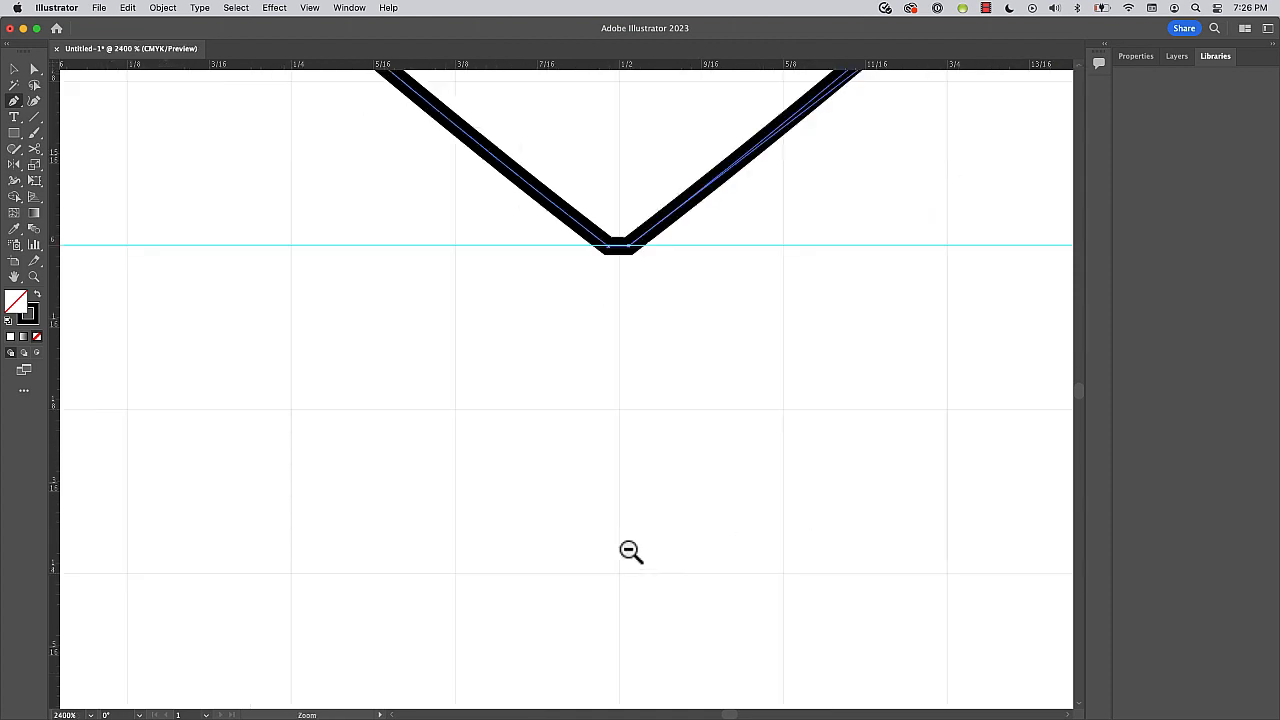
{"action": "left_click", "coordinate": [628, 549], "text": "alt+super"}
{"action": "left_click", "coordinate": [628, 549], "text": "alt+super"}
{"action": "left_click", "coordinate": [628, 549], "text": "alt+super"}
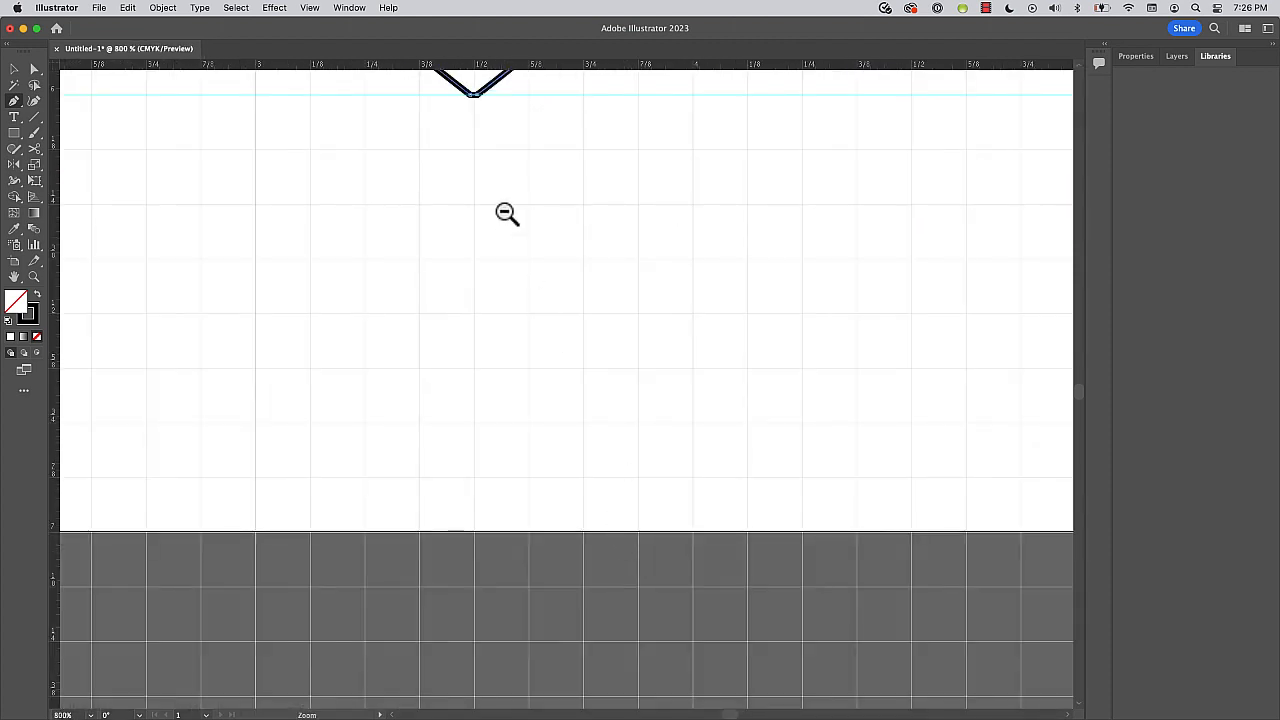
{"action": "left_click_drag", "start_coordinate": [503, 206], "coordinate": [600, 662]}
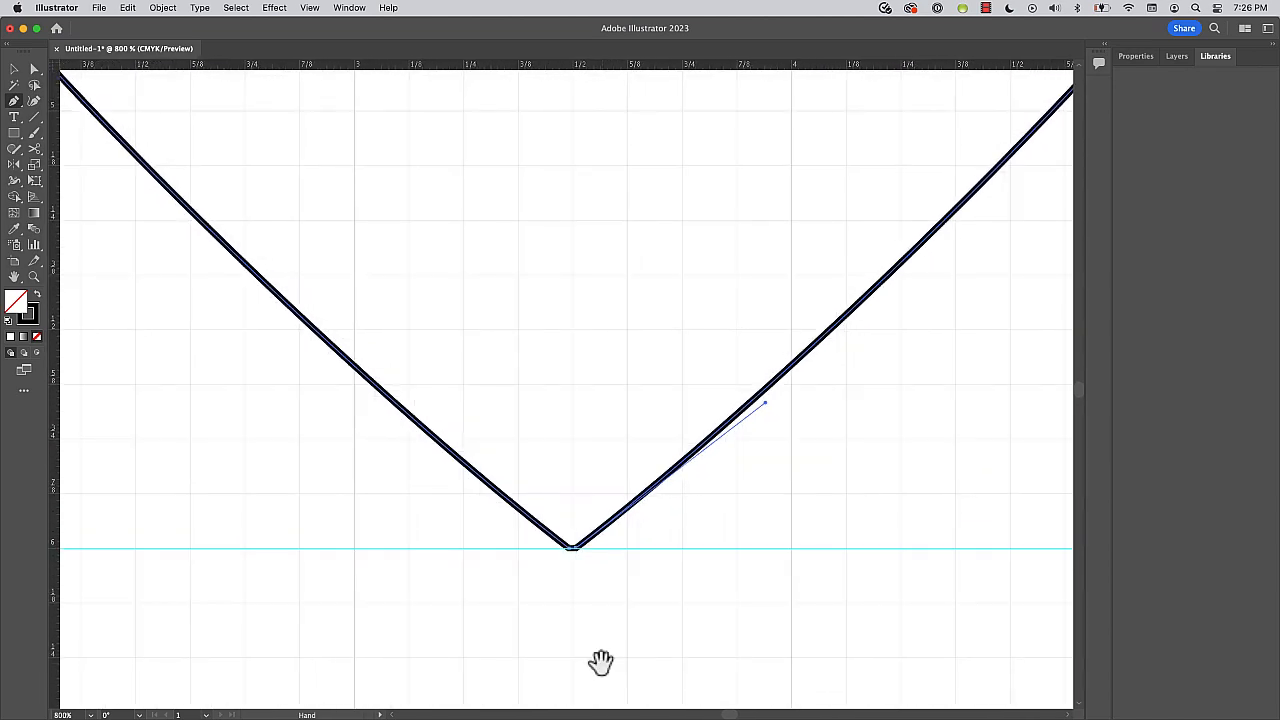
{"action": "left_click", "coordinate": [554, 584], "text": "alt+super"}
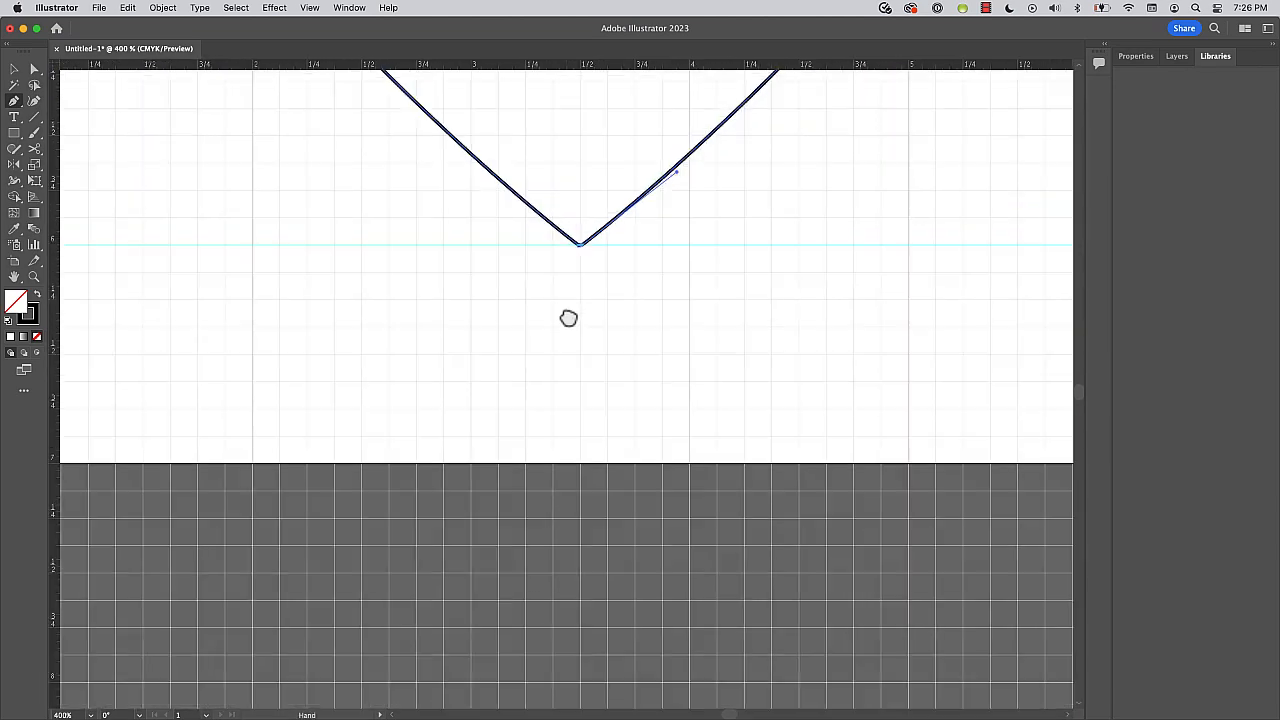
{"action": "left_click_drag", "start_coordinate": [566, 317], "coordinate": [594, 637]}
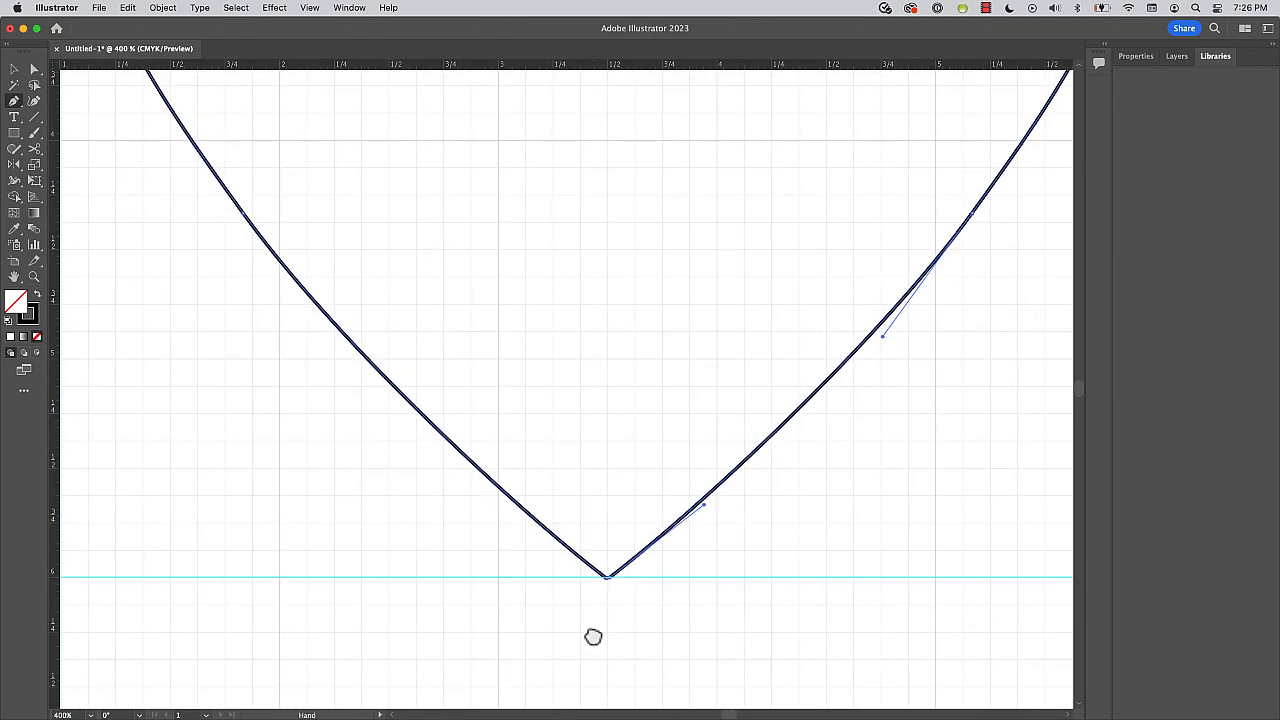
{"action": "key", "text": "minus"}
{"action": "left_click", "coordinate": [605, 579]}
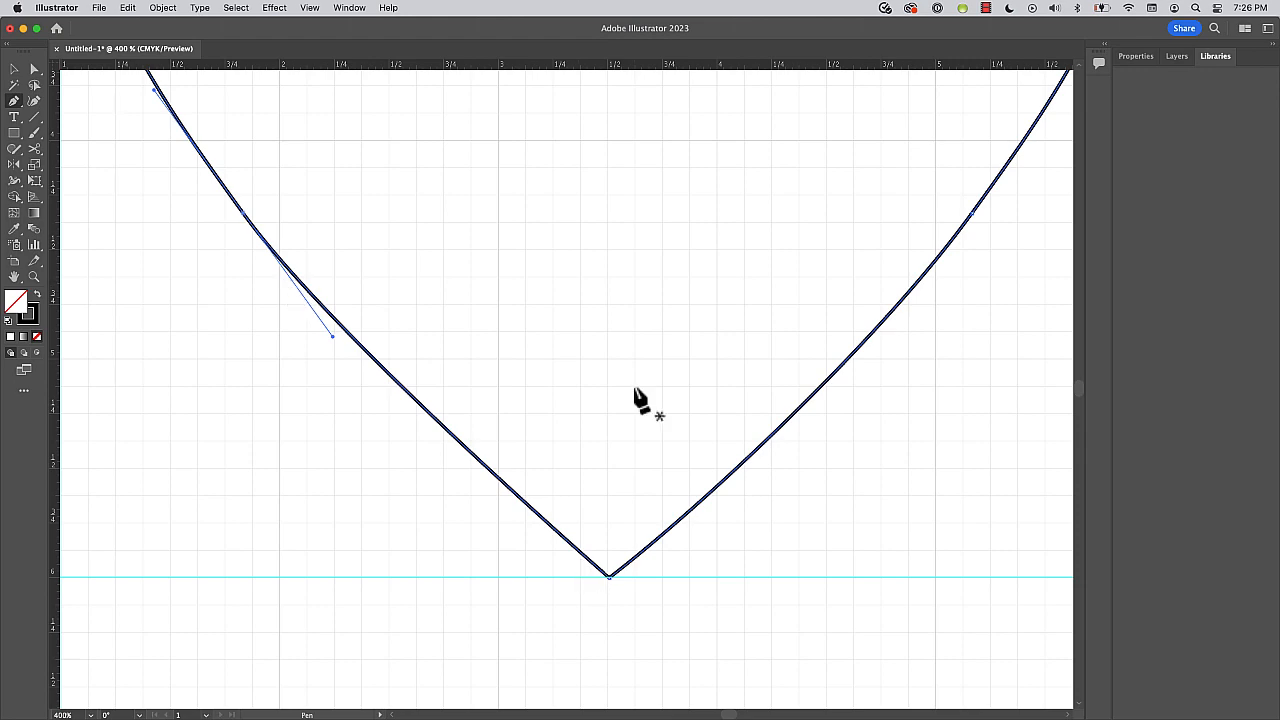
Move the right half's endpoint at the heart's top notch directly onto the left half's endpoint.
{"action": "scroll", "coordinate": [640, 400], "scroll_direction": "up", "scroll_amount": 10}
{"action": "scroll", "coordinate": [634, 400], "scroll_direction": "up", "scroll_amount": 5}
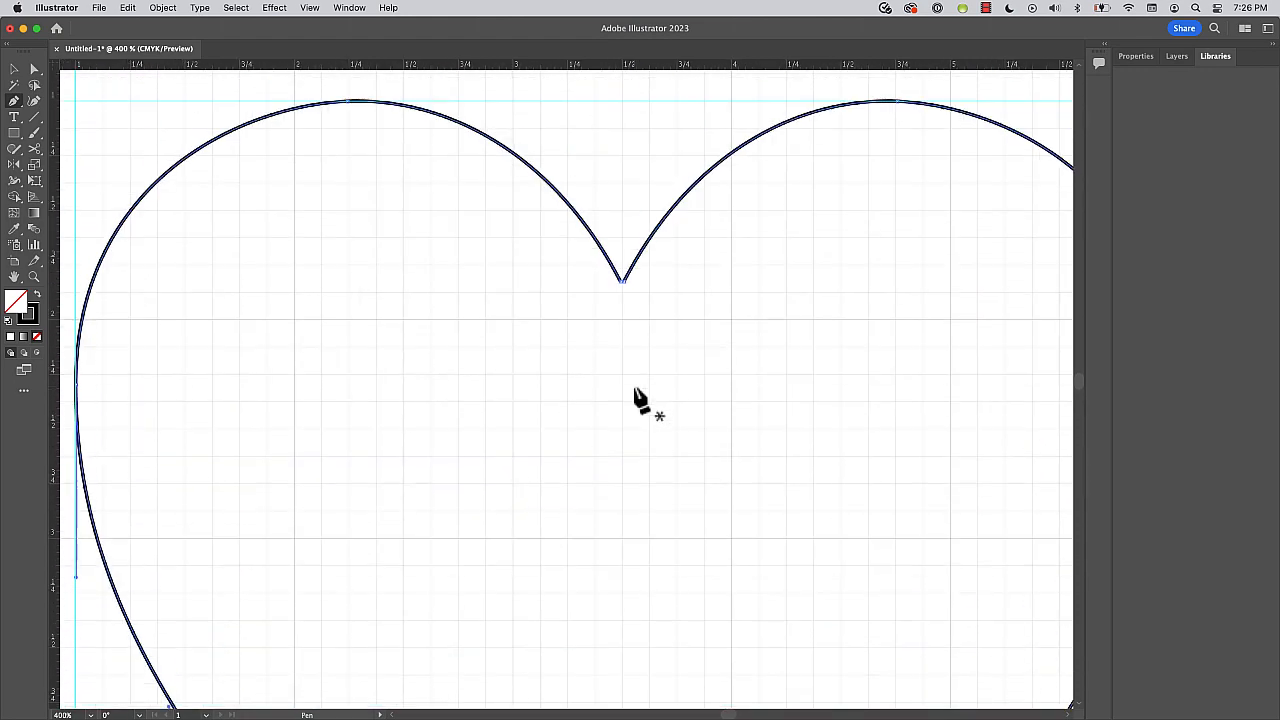
{"action": "left_click_drag", "start_coordinate": [509, 366], "coordinate": [337, 349]}
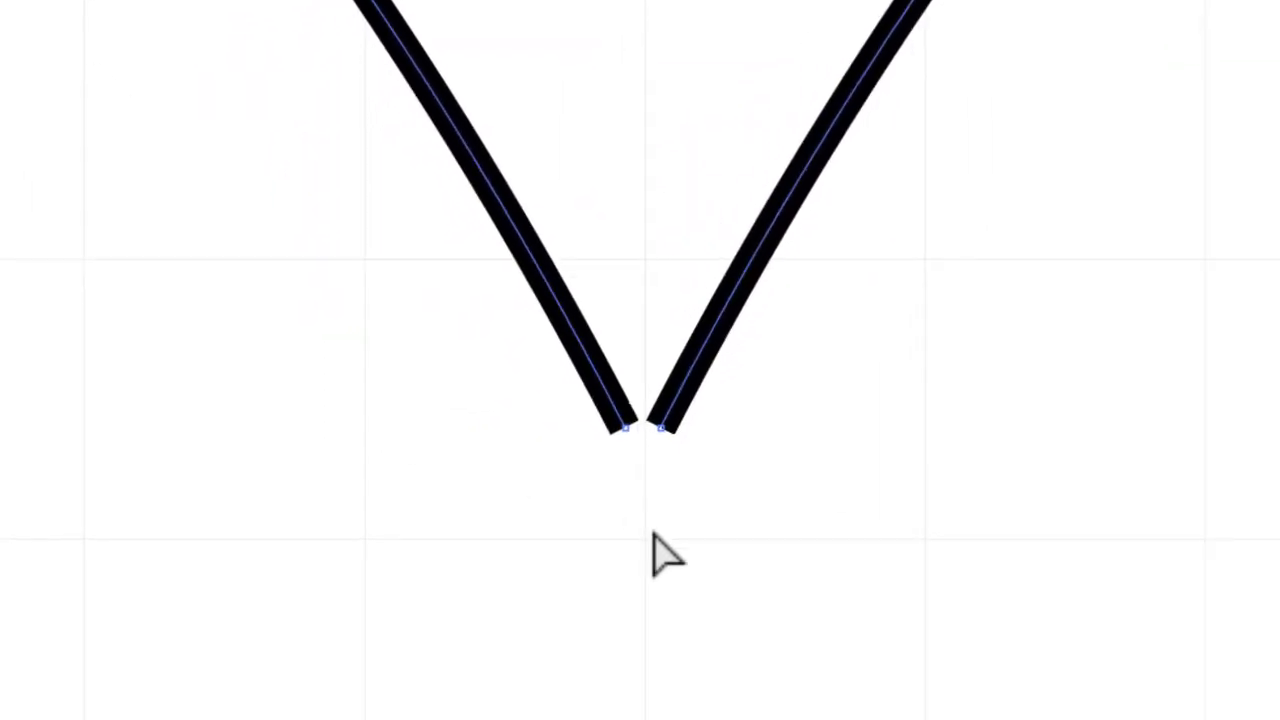
{"action": "left_click", "coordinate": [659, 430]}
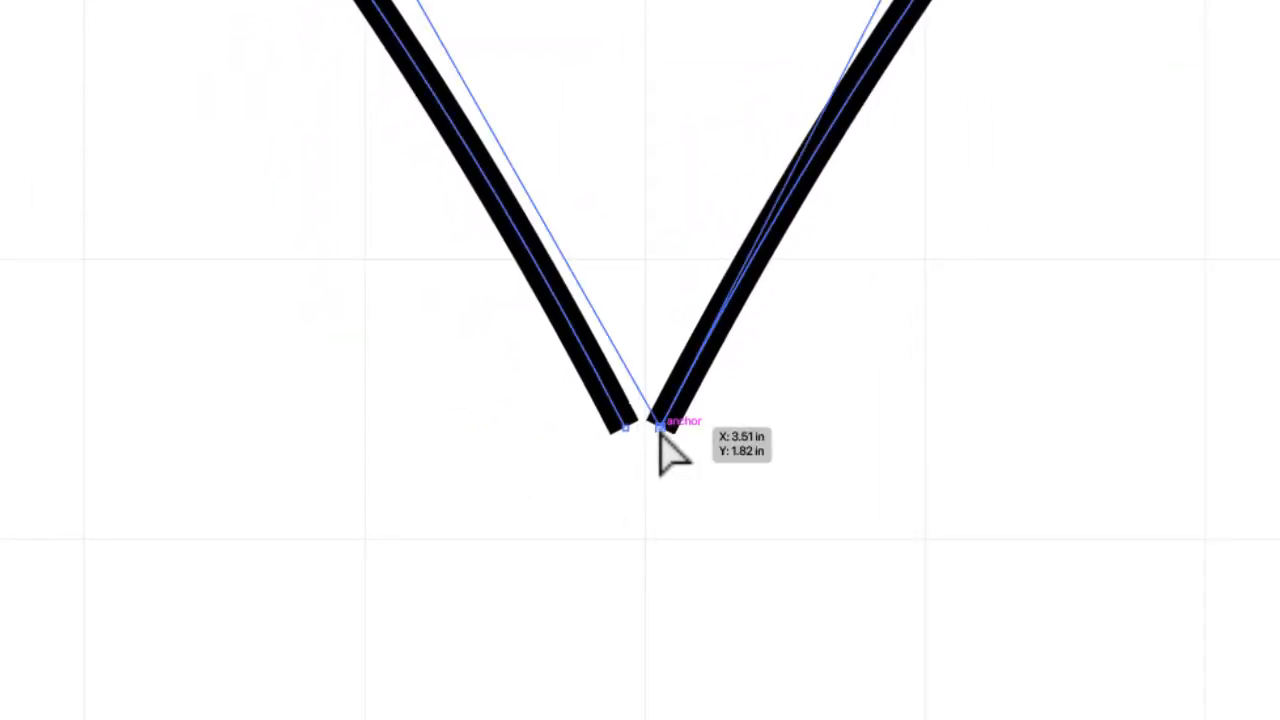
{"action": "left_click_drag", "start_coordinate": [659, 432], "coordinate": [624, 434]}
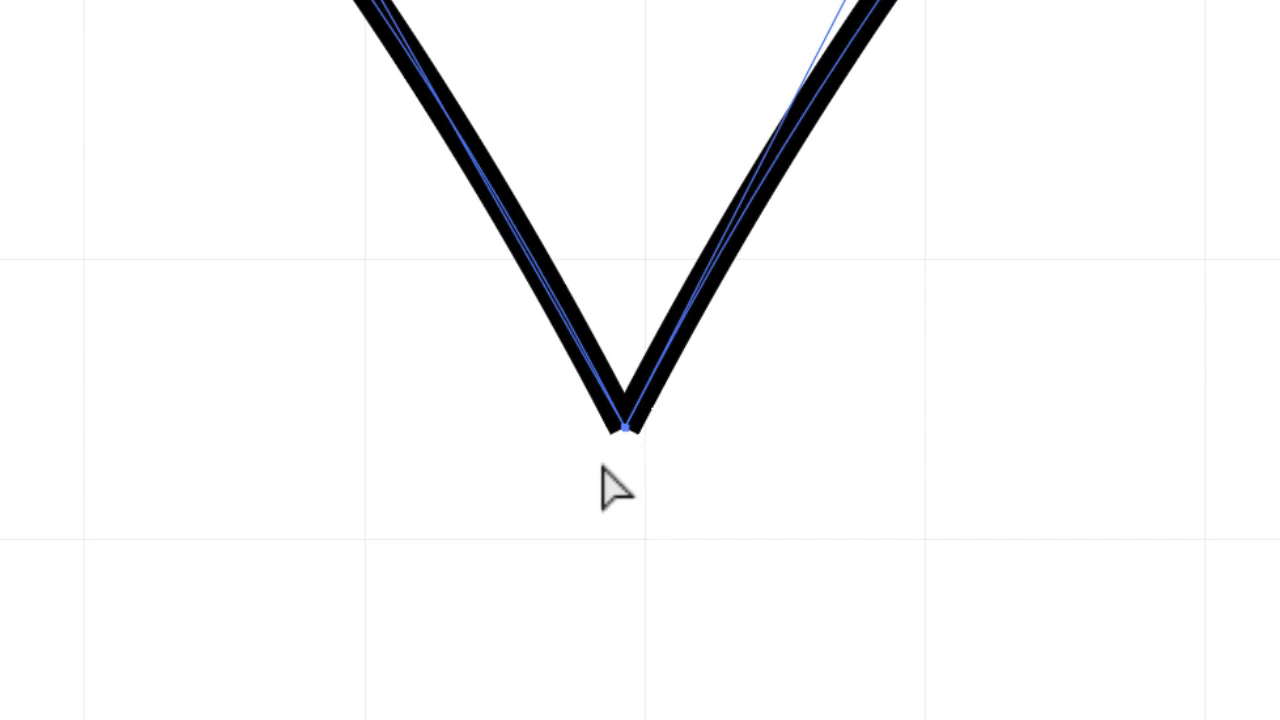
Select both overlapping endpoints at the heart's top notch and join them into a closed corner.
{"action": "key", "text": "z"}
{"action": "left_click_drag", "start_coordinate": [458, 355], "coordinate": [583, 374]}
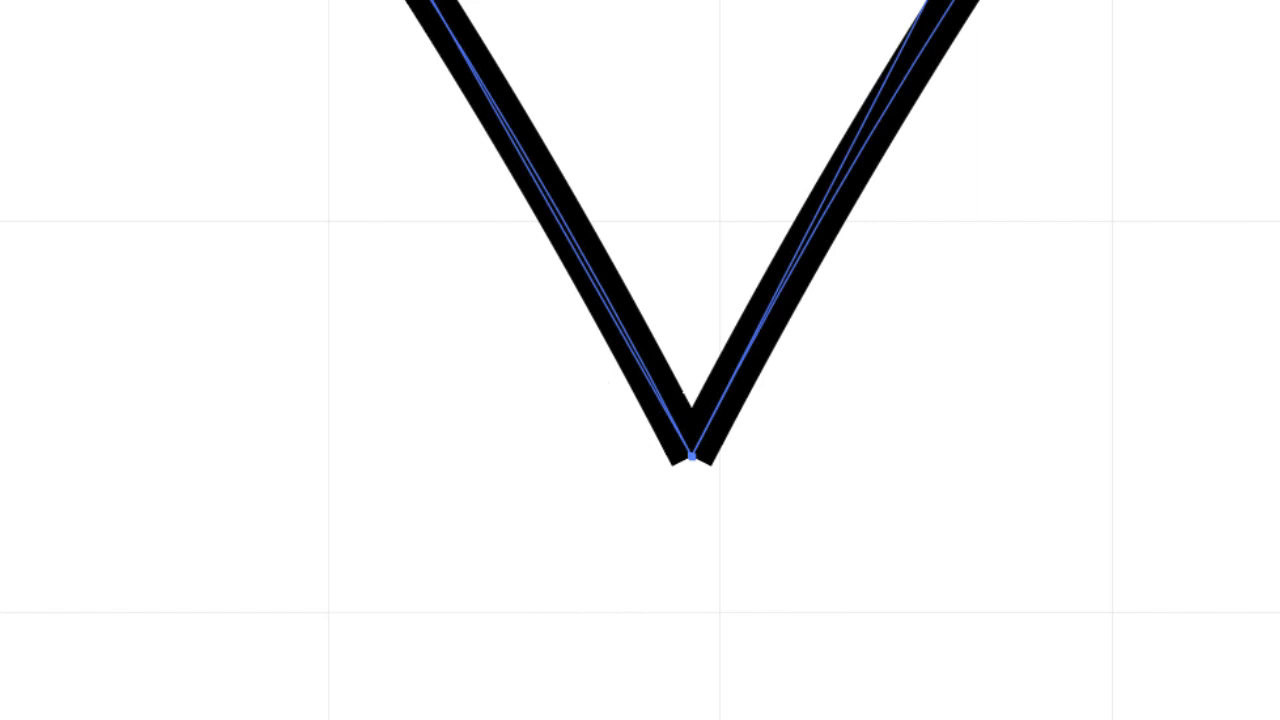
{"action": "left_click_drag", "start_coordinate": [611, 422], "coordinate": [942, 552]}
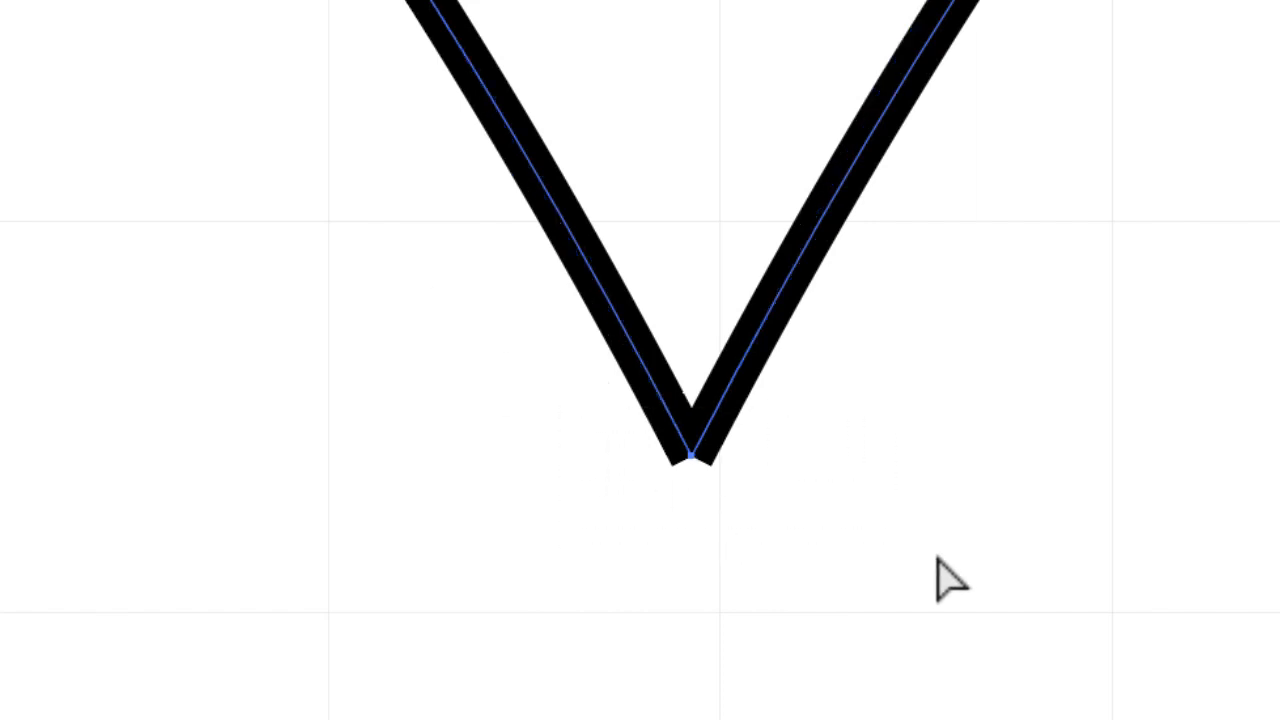
{"action": "key", "text": "v"}
{"action": "key", "text": "ctrl+j"}
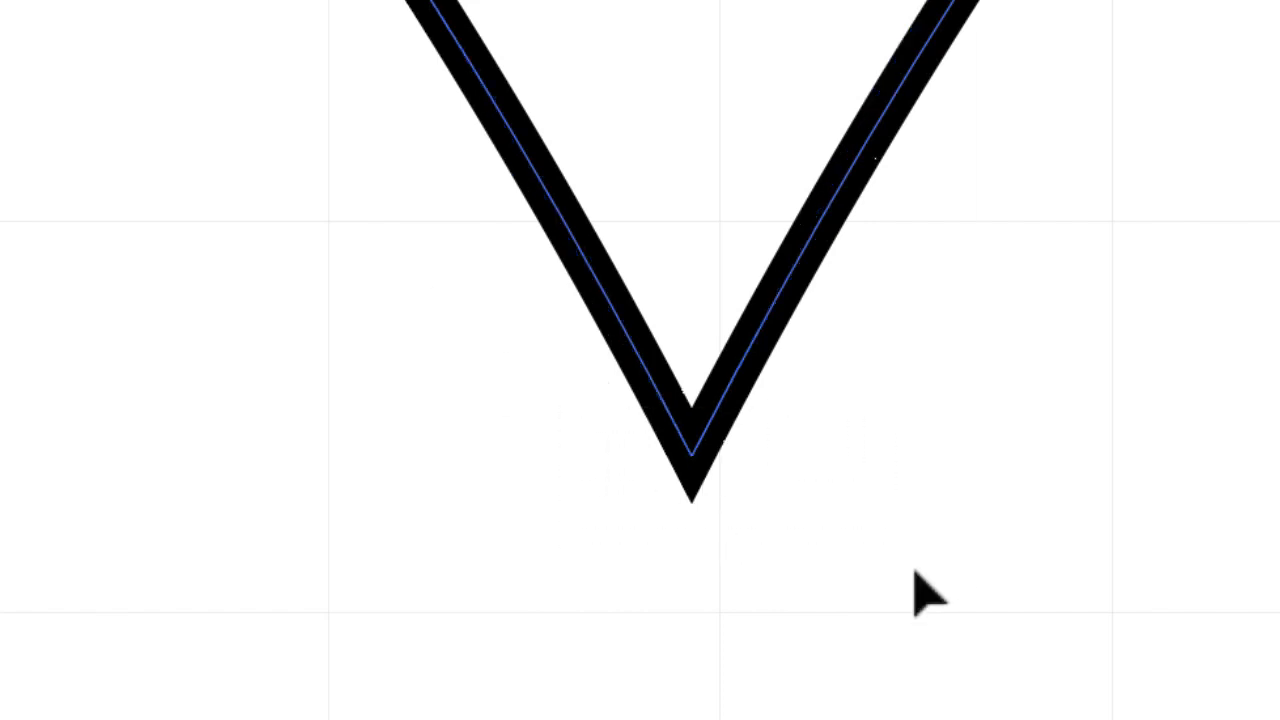
Test the join at the heart's top notch by moving its anchor point, undo the moves and deselect the heart.
{"action": "key", "text": "a"}
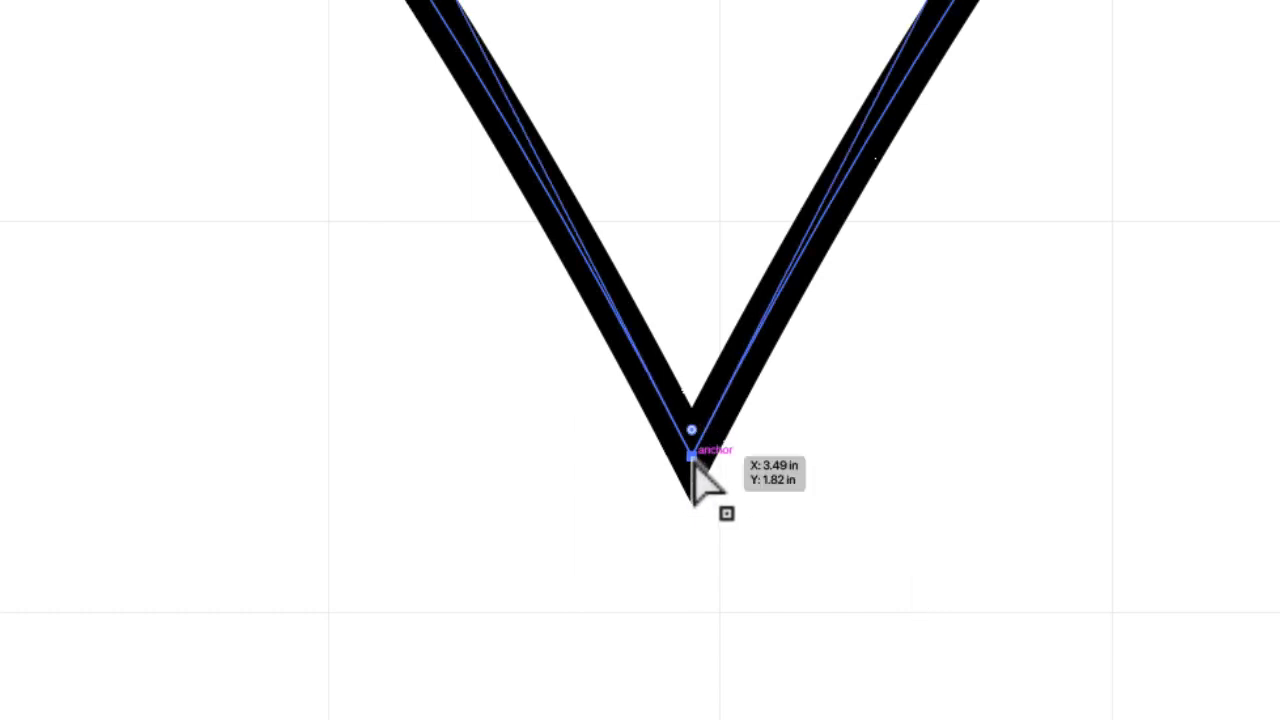
{"action": "left_click_drag", "start_coordinate": [692, 462], "coordinate": [754, 486]}
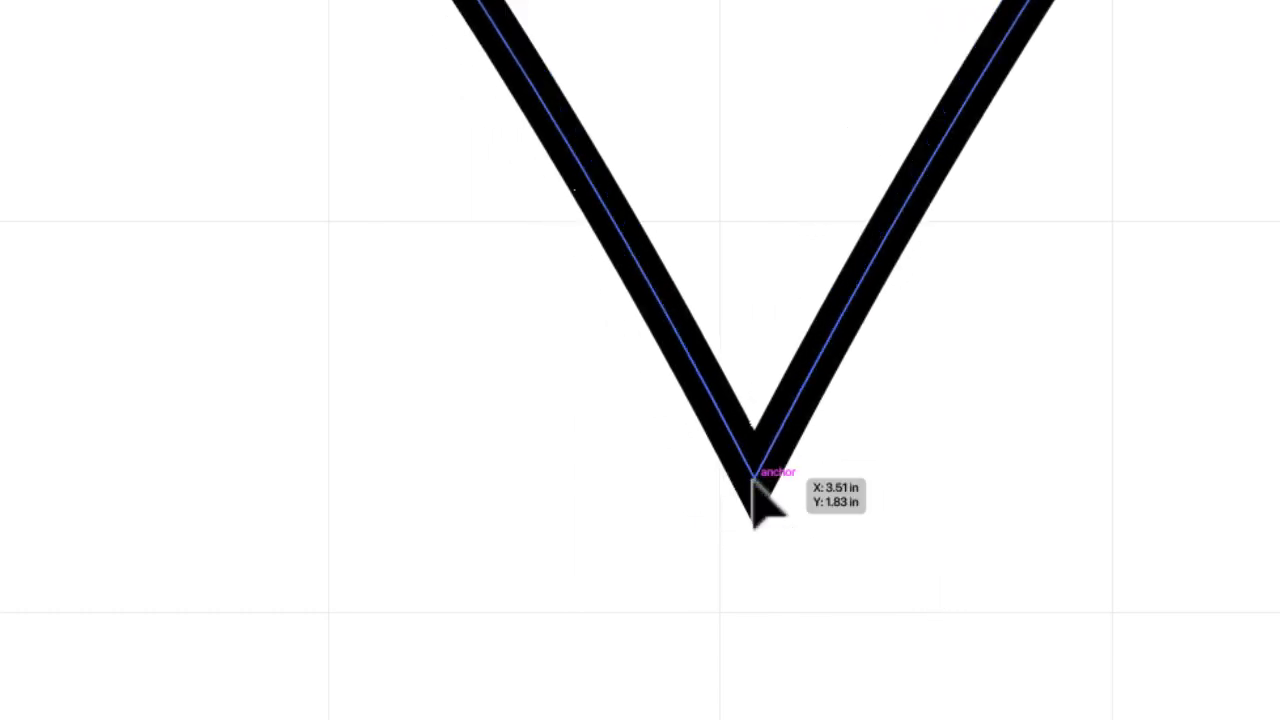
{"action": "key", "text": "super+z"}
{"action": "left_click", "coordinate": [767, 489]}
{"action": "left_click", "coordinate": [692, 457]}
{"action": "left_click_drag", "start_coordinate": [692, 457], "coordinate": [743, 481]}
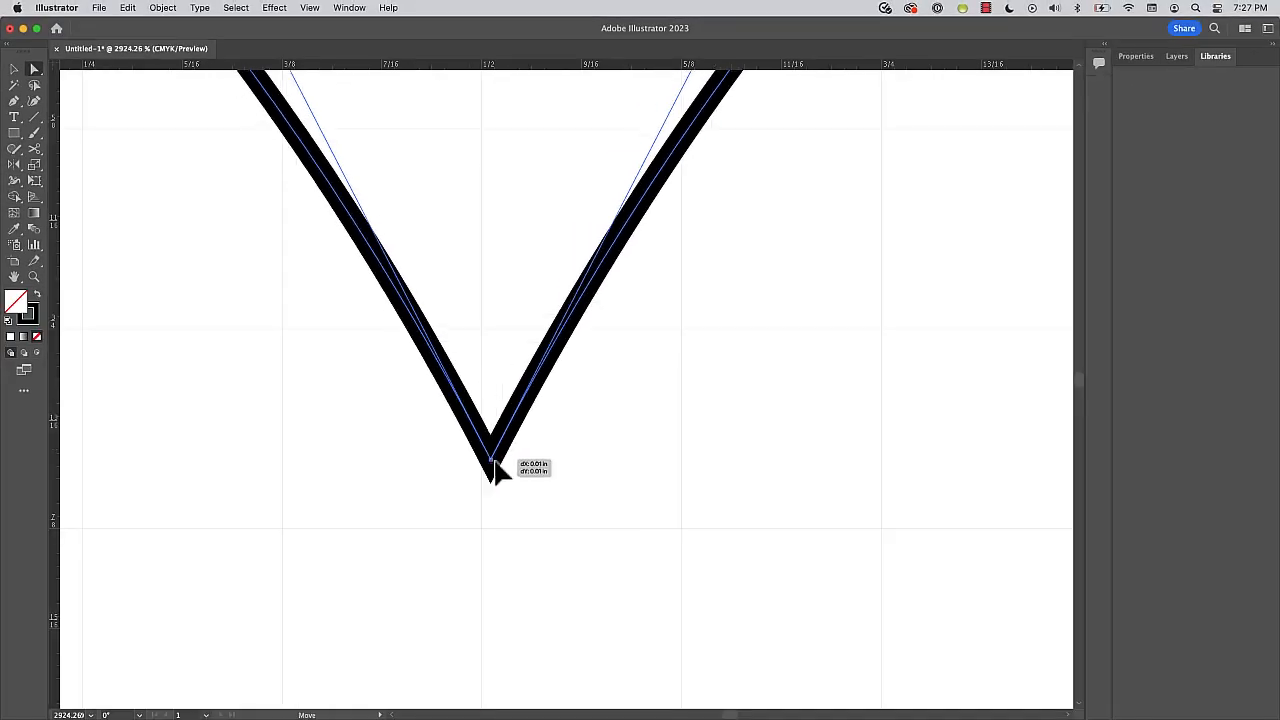
{"action": "left_click_drag", "start_coordinate": [495, 461], "coordinate": [500, 466]}
{"action": "key", "text": "super+z"}
{"action": "key", "text": "super+0"}
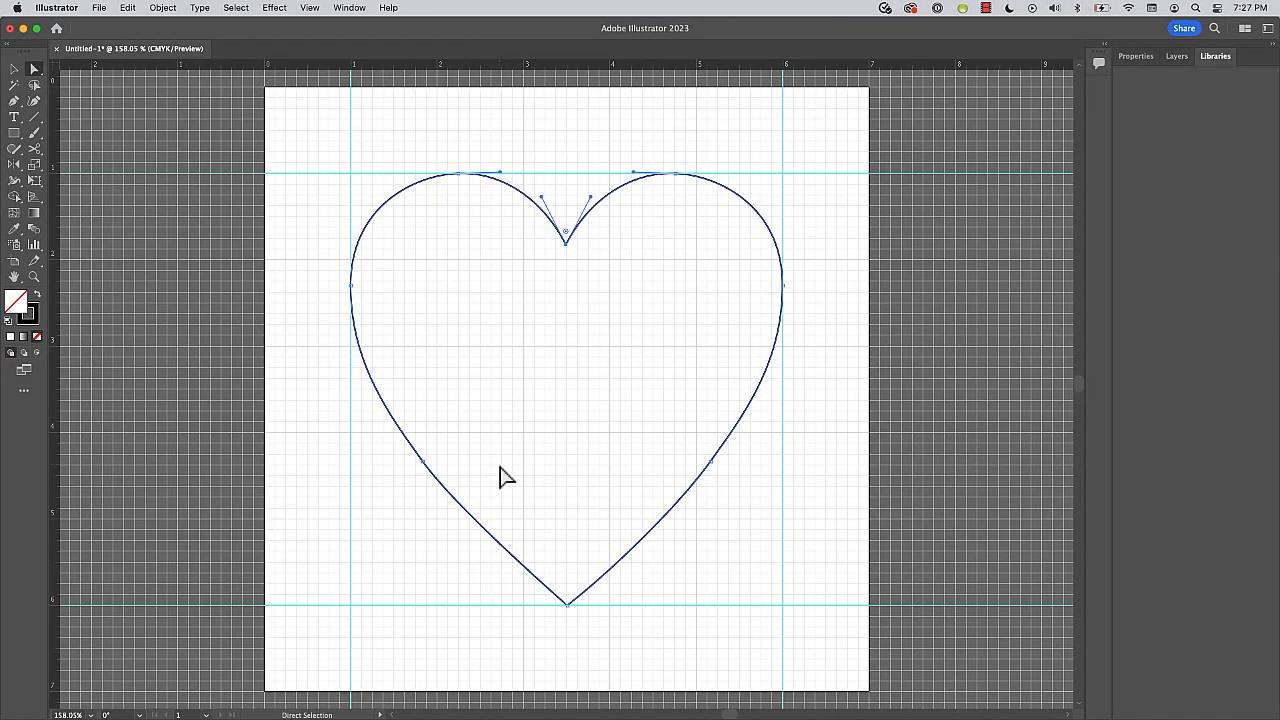
{"action": "left_click", "coordinate": [825, 592]}
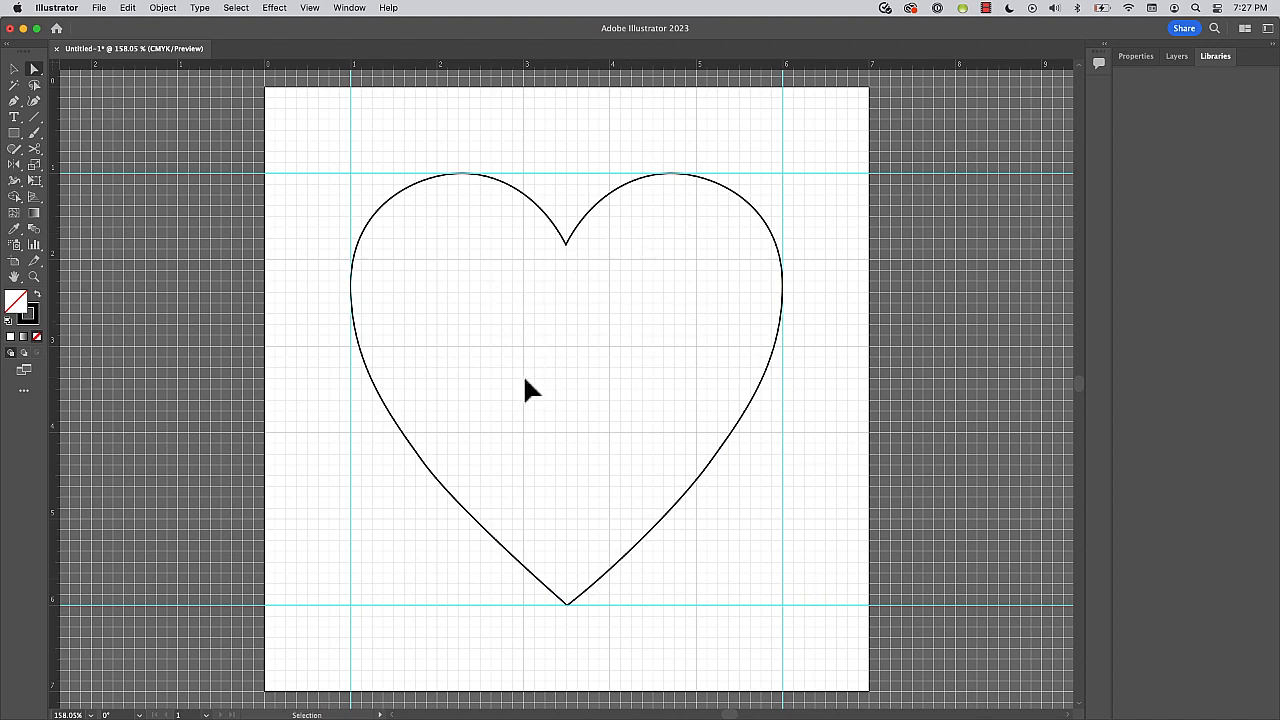
Select the heart, colour its stroke with the red swatch, and swap fill and stroke to make it solid red.
{"action": "left_click", "coordinate": [14, 69]}
{"action": "left_click", "coordinate": [366, 221]}
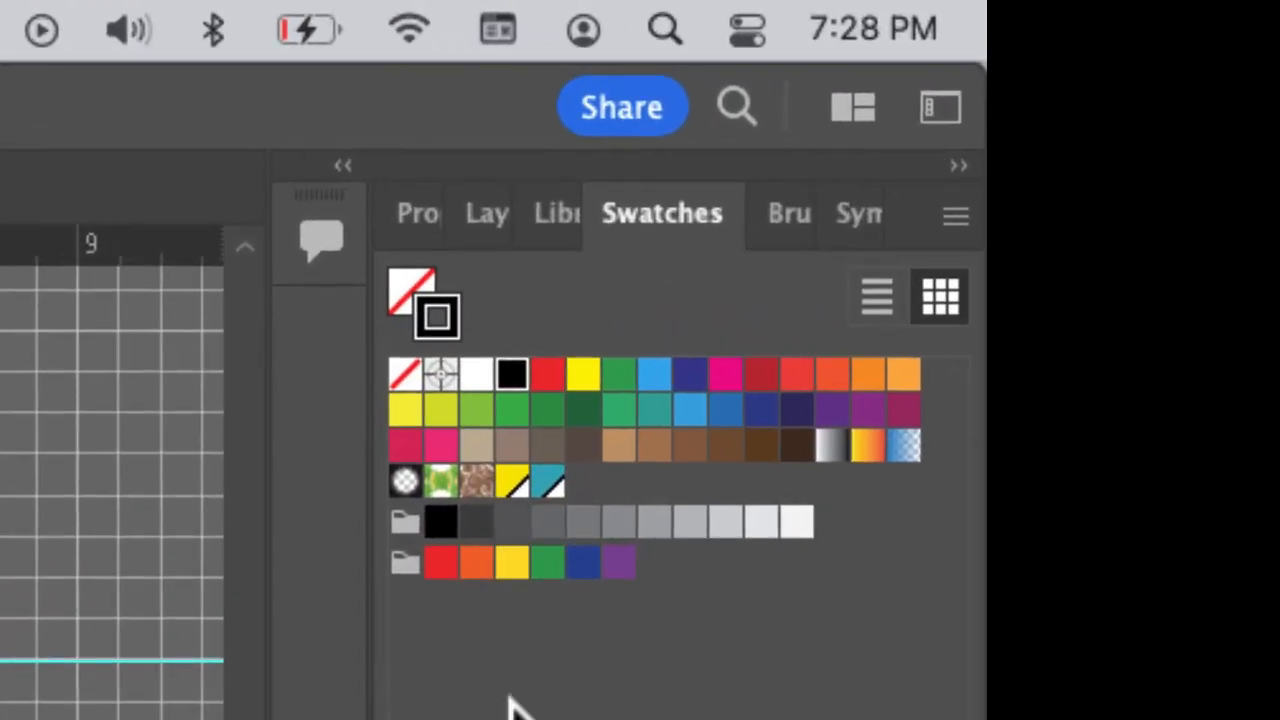
{"action": "left_click", "coordinate": [548, 376]}
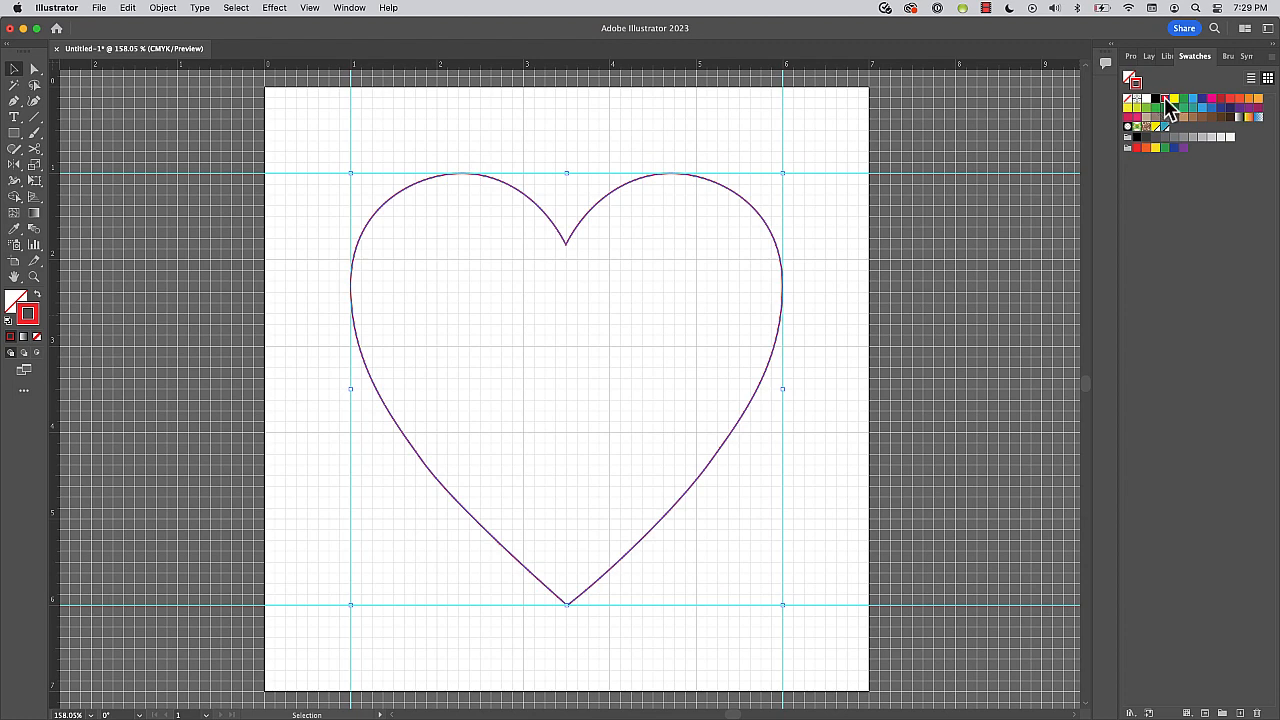
{"action": "key", "text": "shift+x"}
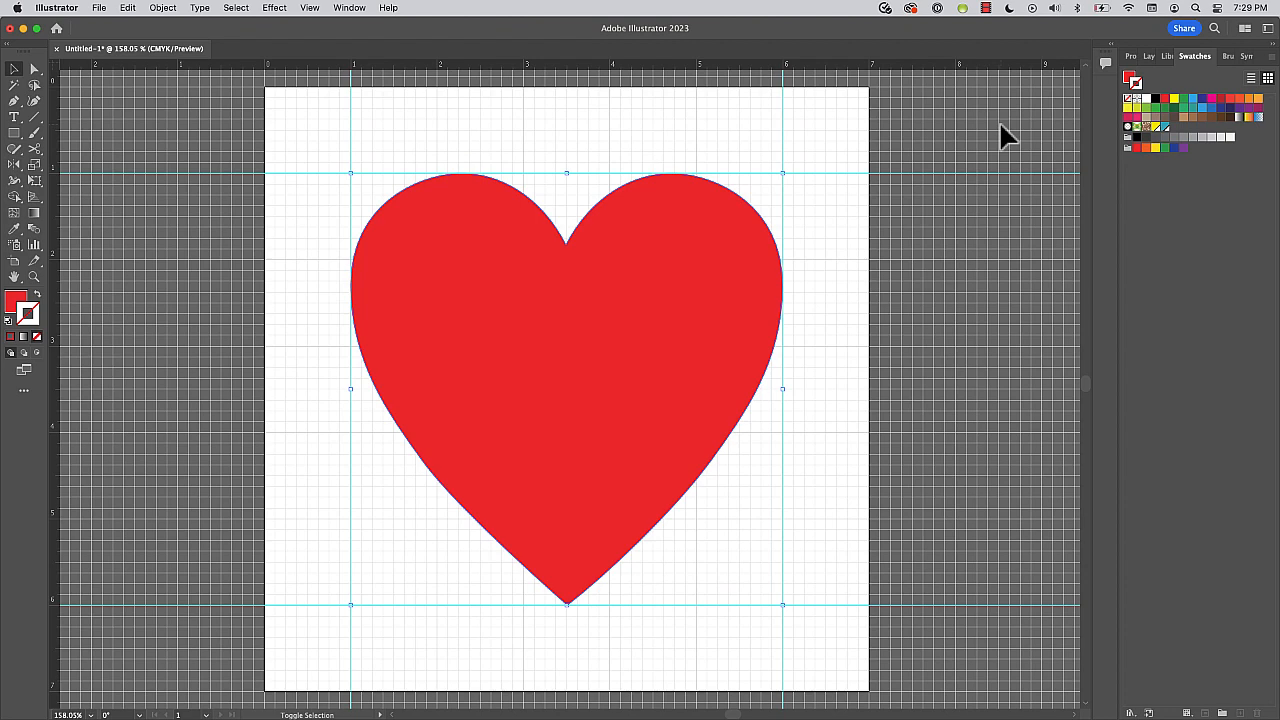
Swap the heart's fill and stroke and back, and toggle the active colour attribute until fill is in front.
{"action": "key", "text": "shift+x"}
{"action": "key", "text": "shift+x"}
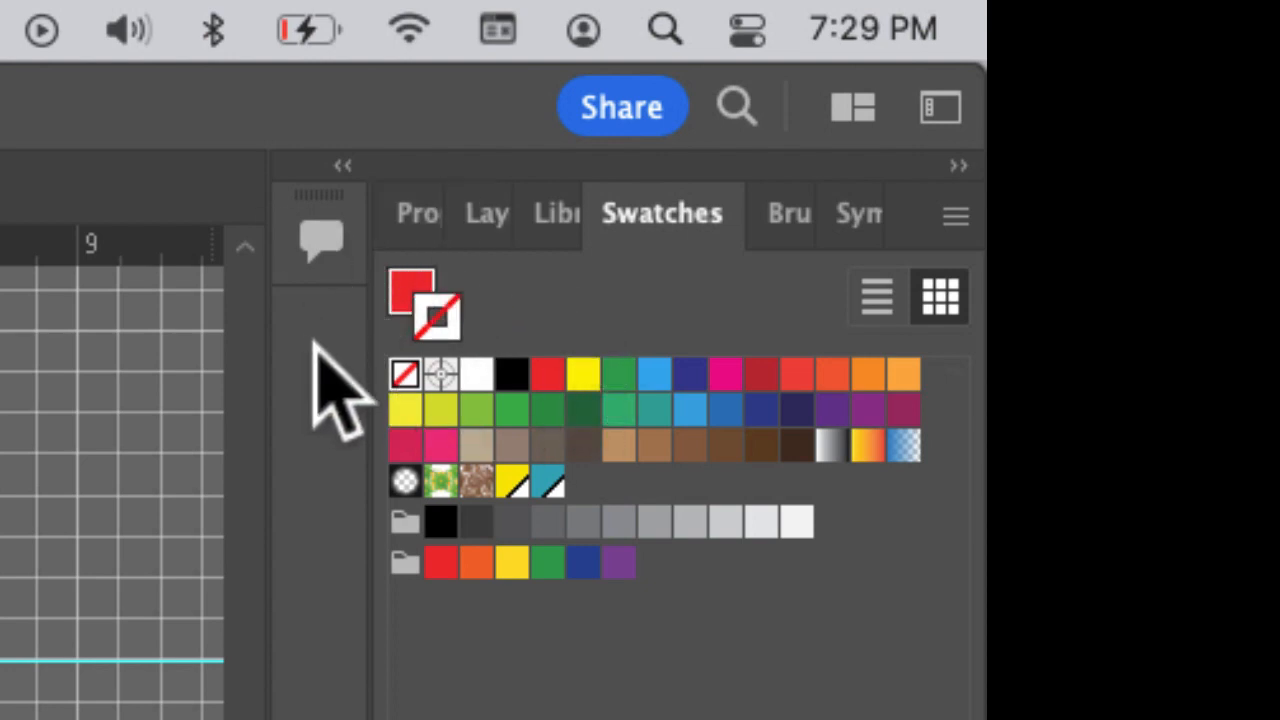
{"action": "key", "text": "x"}
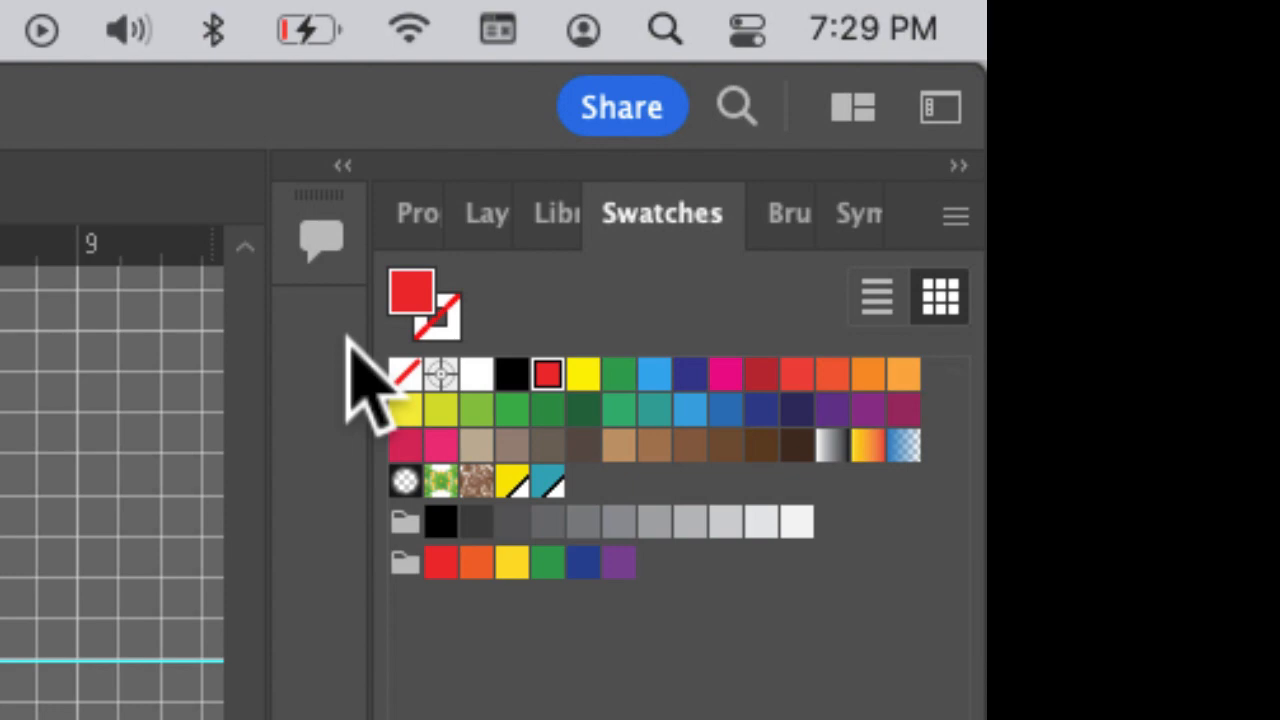
{"action": "key", "text": "x"}
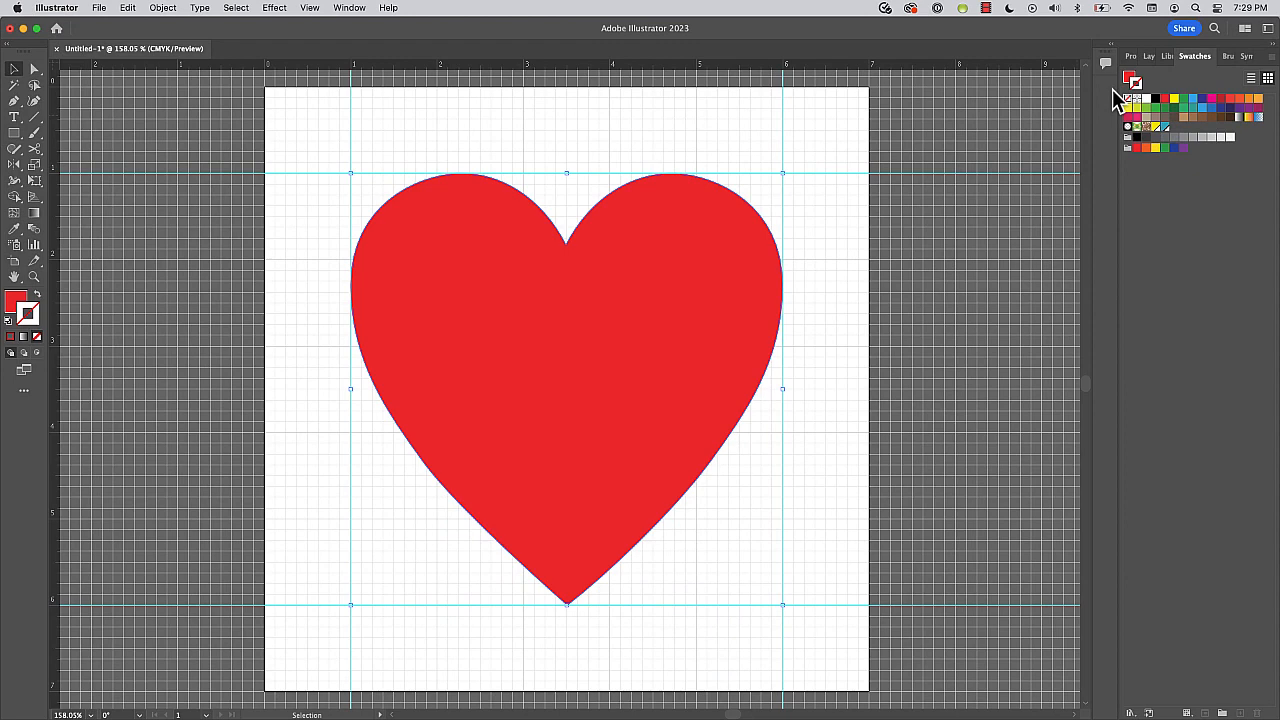
{"action": "key", "text": "x"}
{"action": "key", "text": "x"}
{"action": "key", "text": "x"}
Swap the heart's red between stroke and fill repeatedly, finish with a red fill and no stroke, and deselect it.
{"action": "key", "text": "shift+x"}
{"action": "key", "text": "shift+x"}
{"action": "key", "text": "shift+x"}
{"action": "key", "text": "shift+x"}
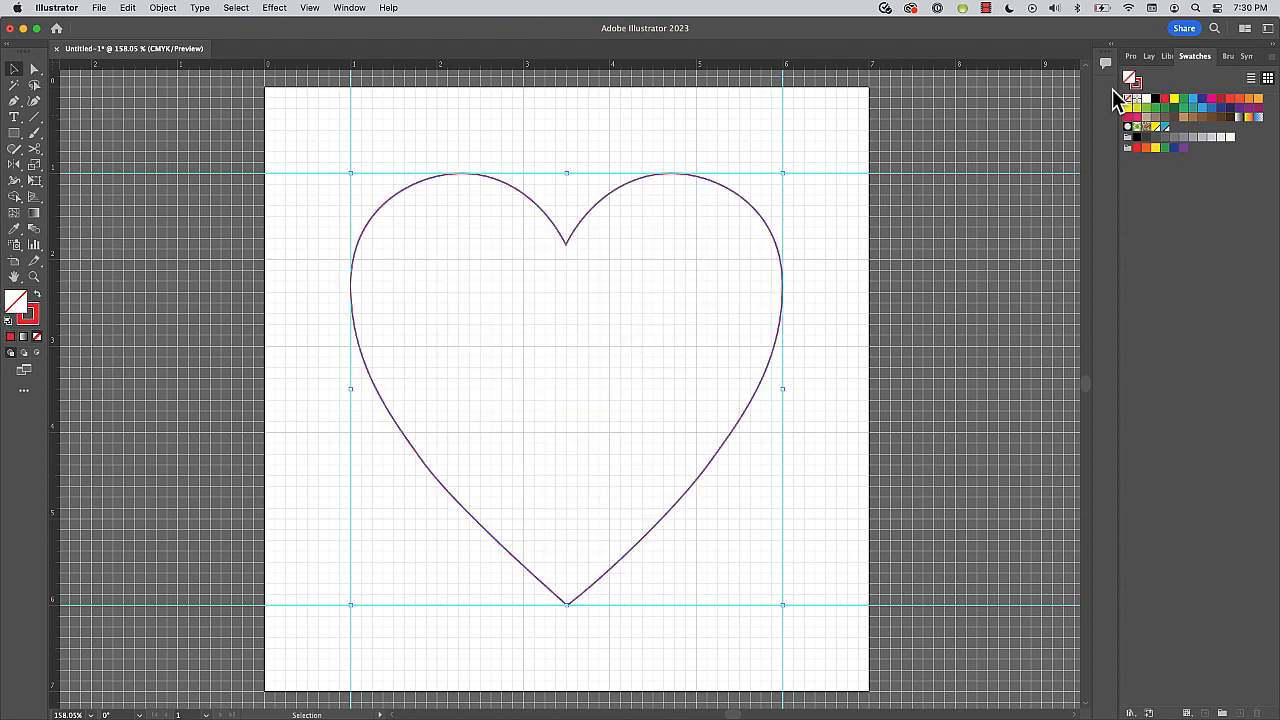
{"action": "key", "text": "shift+x"}
{"action": "key", "text": "shift+x"}
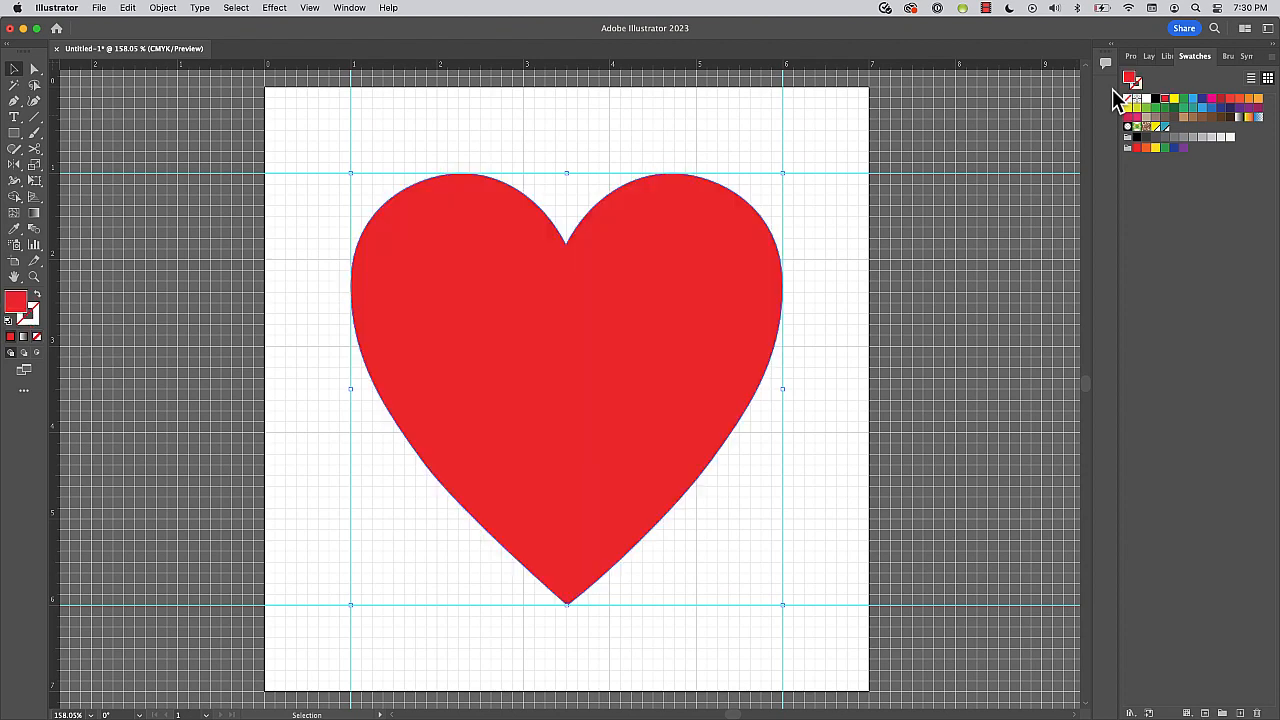
{"action": "left_click", "coordinate": [1012, 130]}
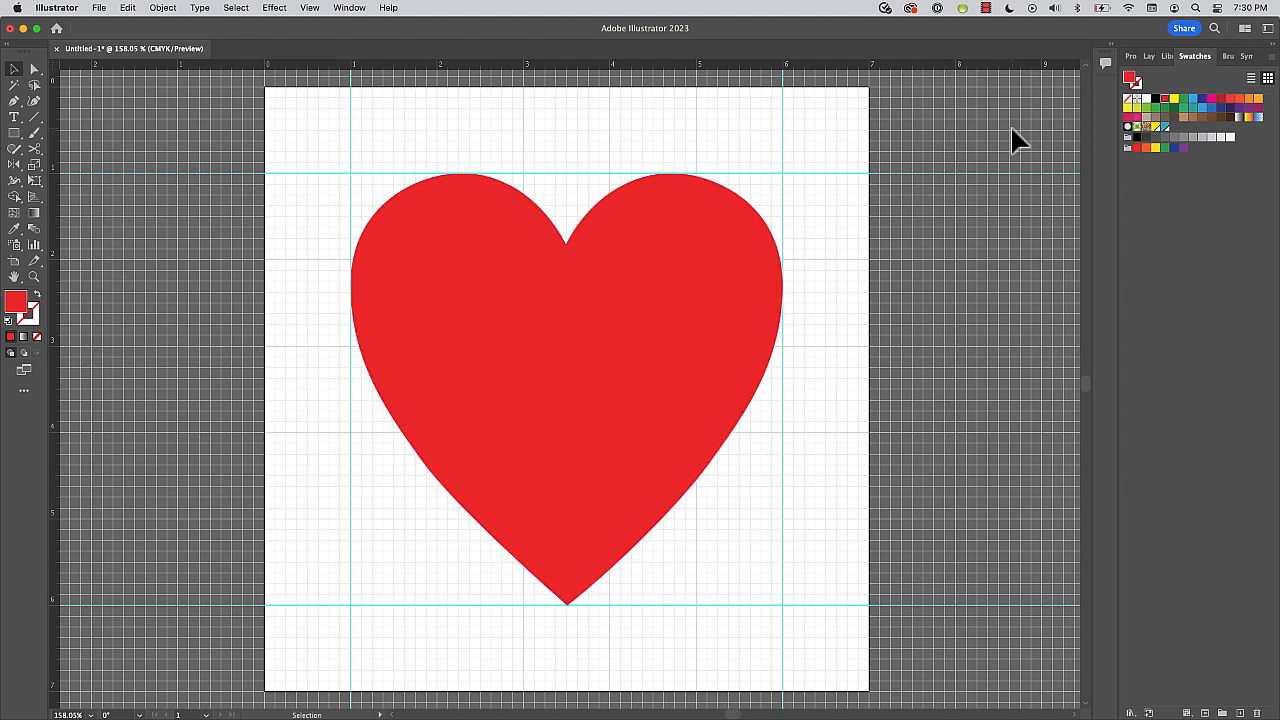